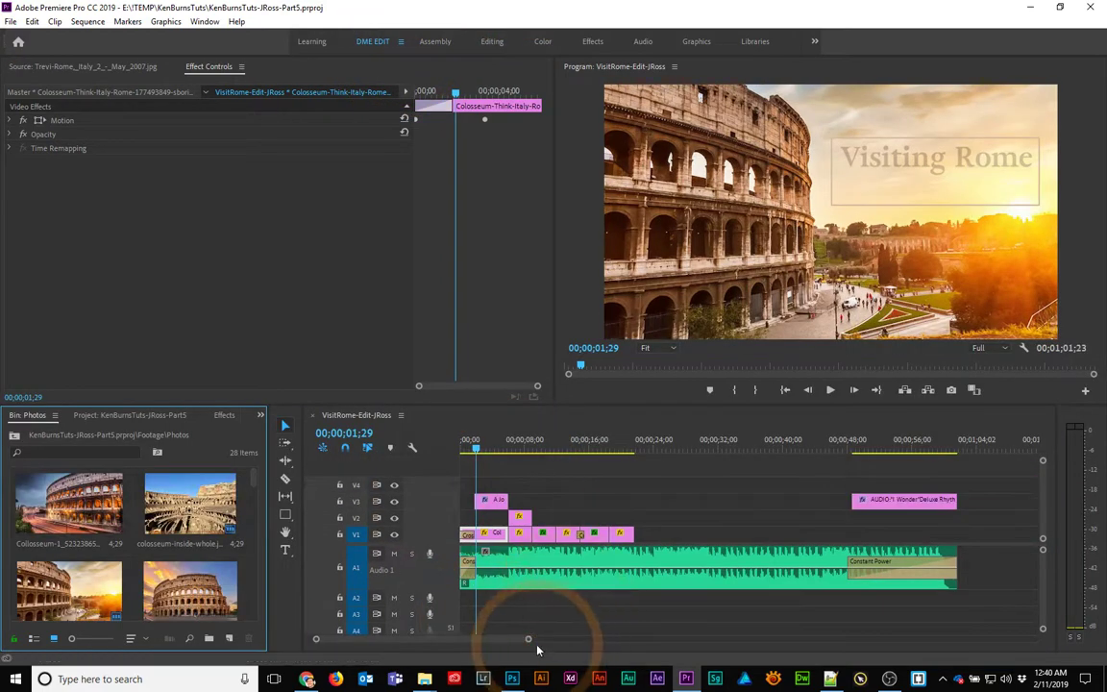
# - Display the Photos bin as a list and make the bin and timeline panels taller
pyautogui.click(492, 447)
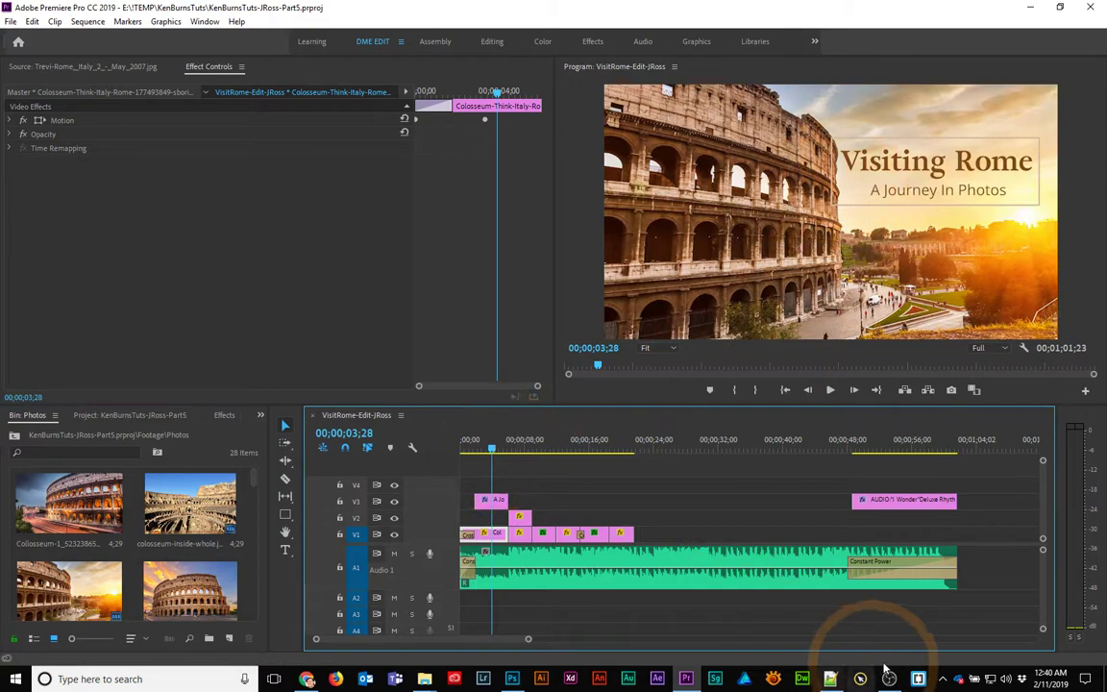
pyautogui.moveTo(528, 639); pyautogui.dragTo(522, 642)
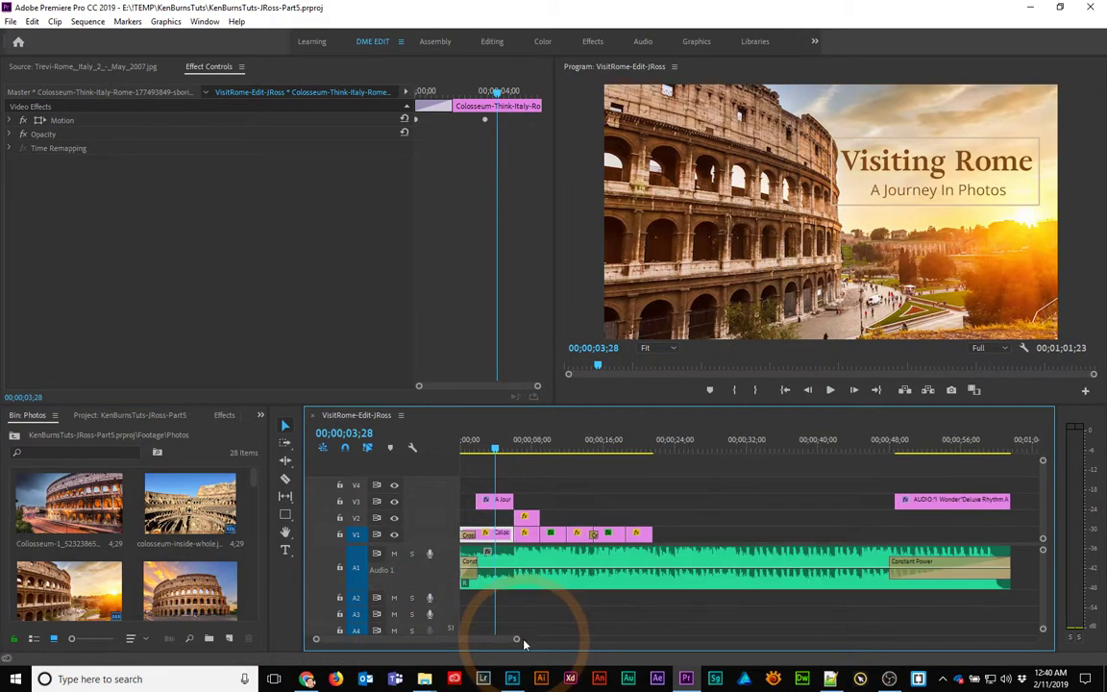
pyautogui.click(32, 638)
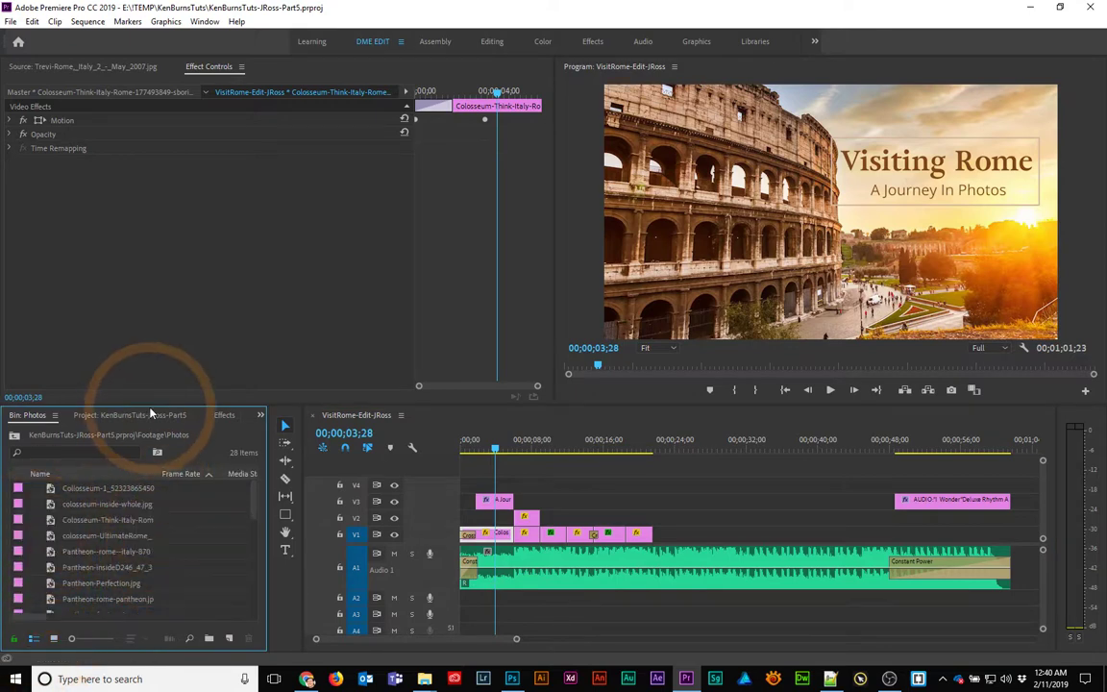
pyautogui.moveTo(152, 404); pyautogui.dragTo(153, 362)
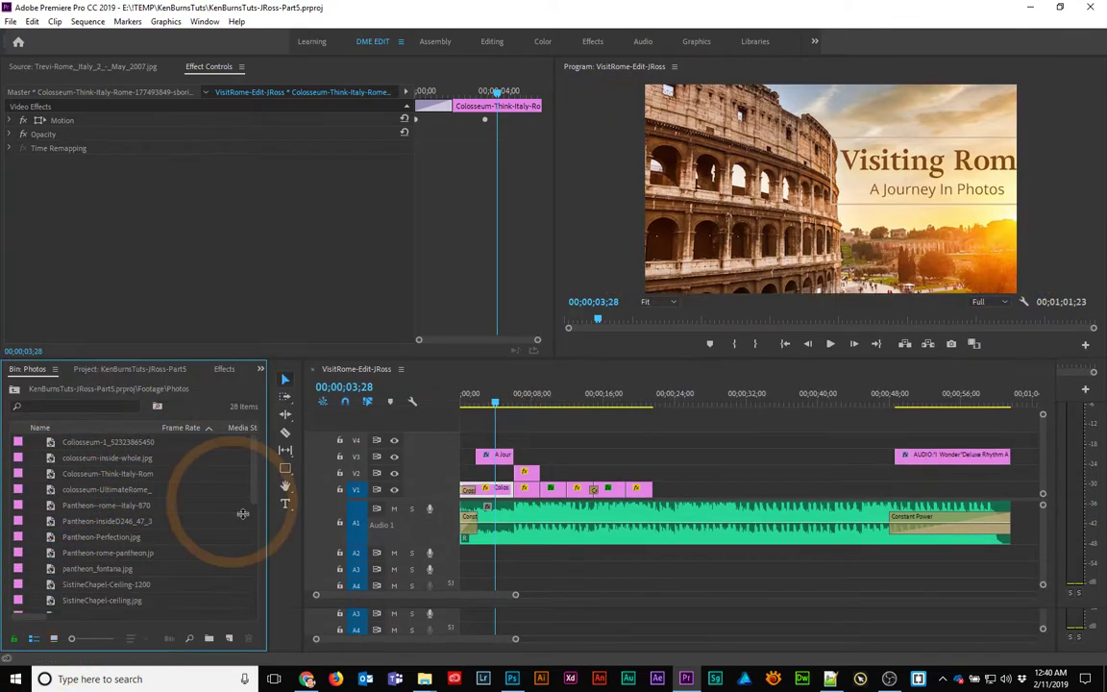
pyautogui.moveTo(251, 497); pyautogui.dragTo(242, 472)
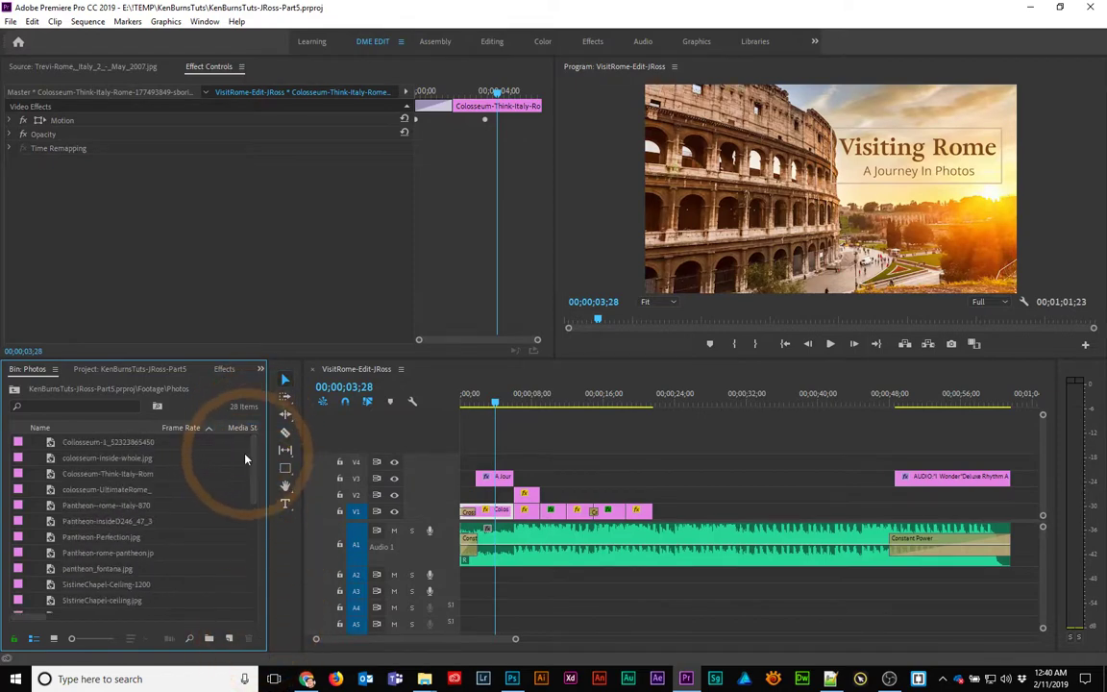
# - Collapse the Photos bin, go up to the project's root level and expand the Footage bin
pyautogui.click(15, 390)
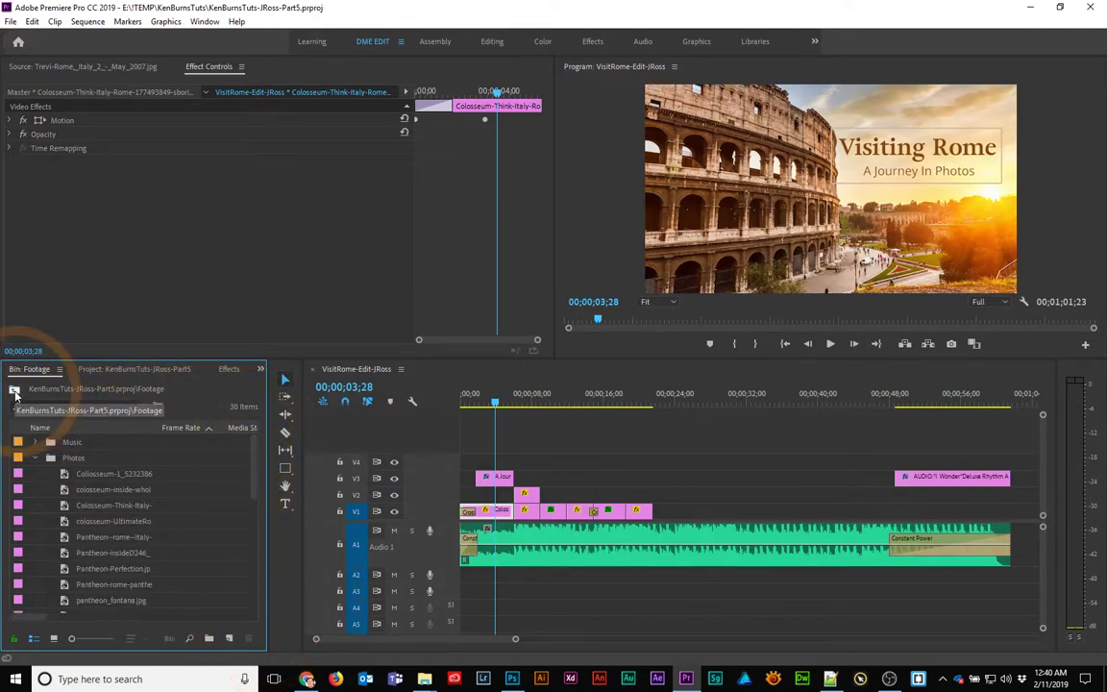
pyautogui.click(34, 458)
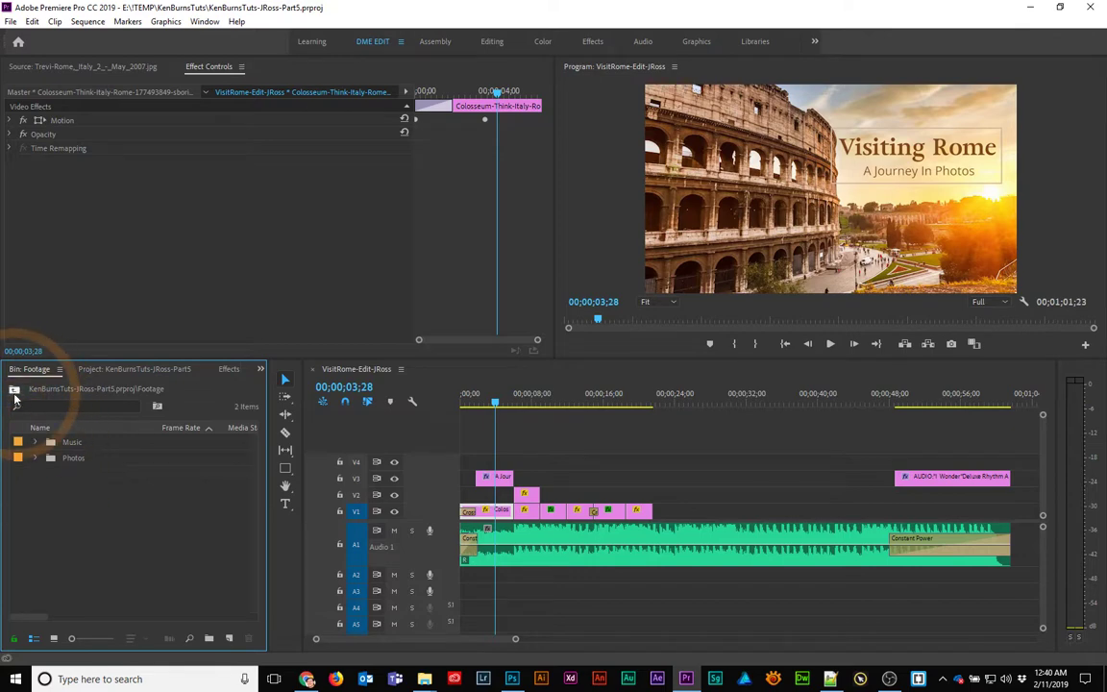
pyautogui.click(14, 390)
pyautogui.click(35, 458)
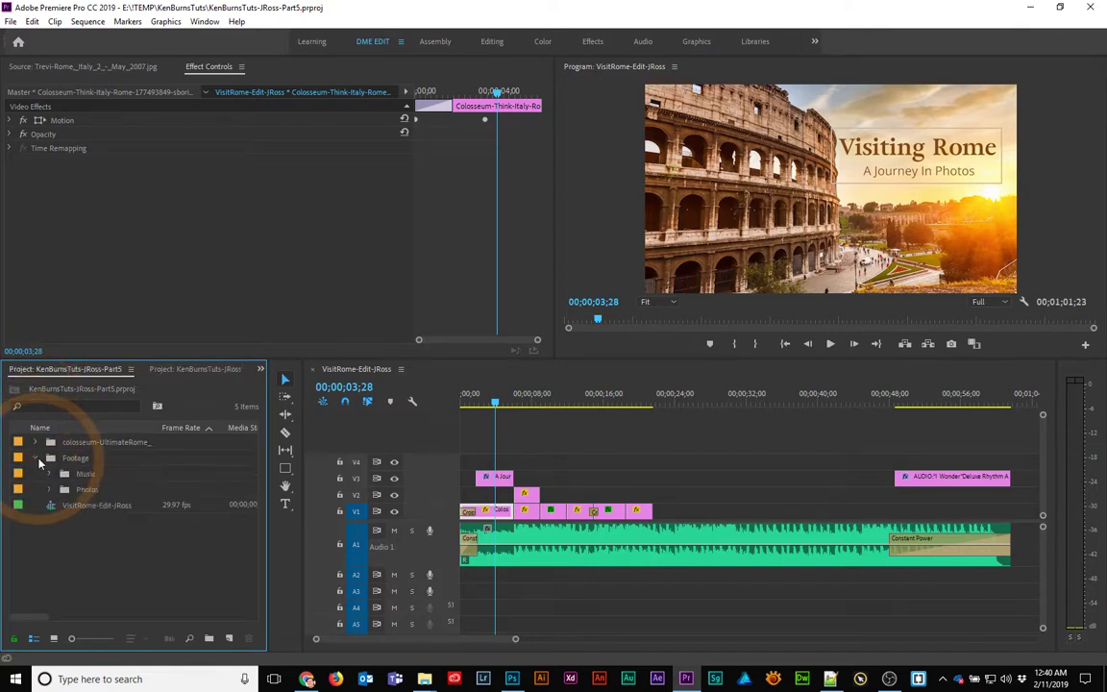
# - Look at the layers inside the colosseum-UltimateRome bin and collapse the bin again
pyautogui.click(36, 442)
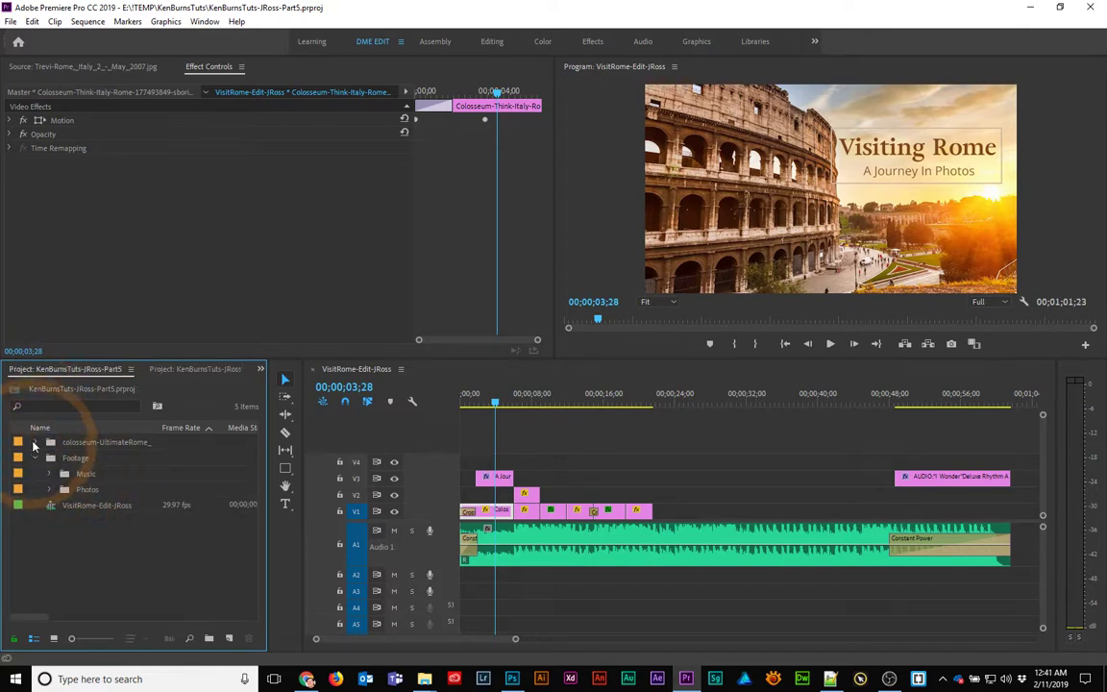
pyautogui.click(96, 461)
pyautogui.click(96, 474)
pyautogui.click(75, 457)
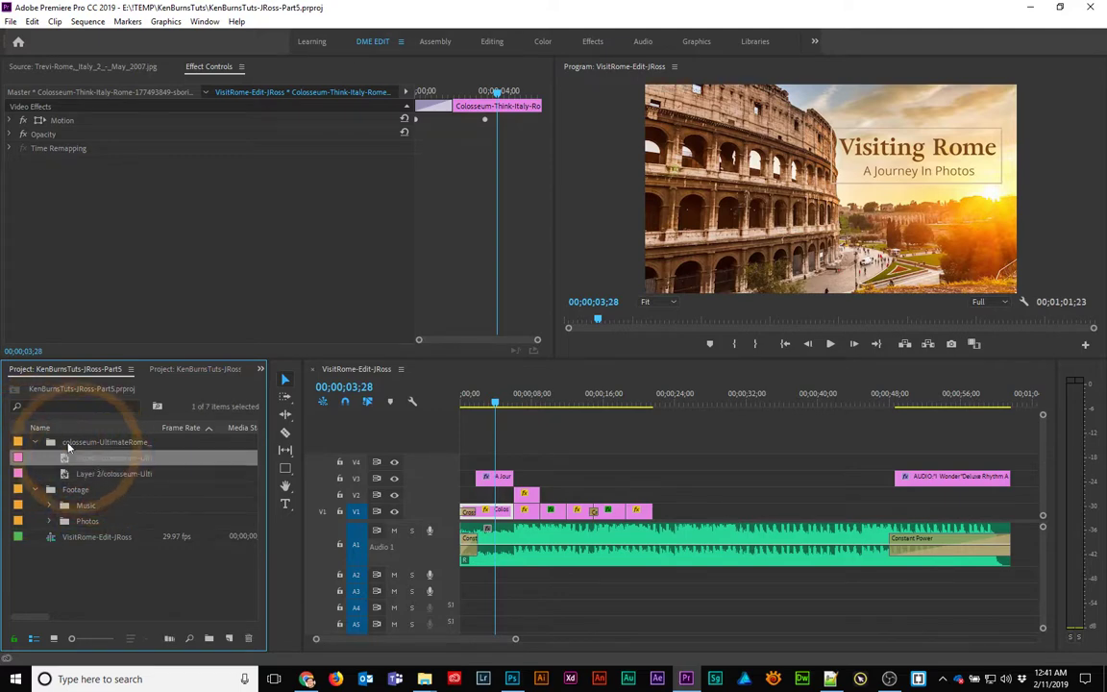
pyautogui.click(36, 442)
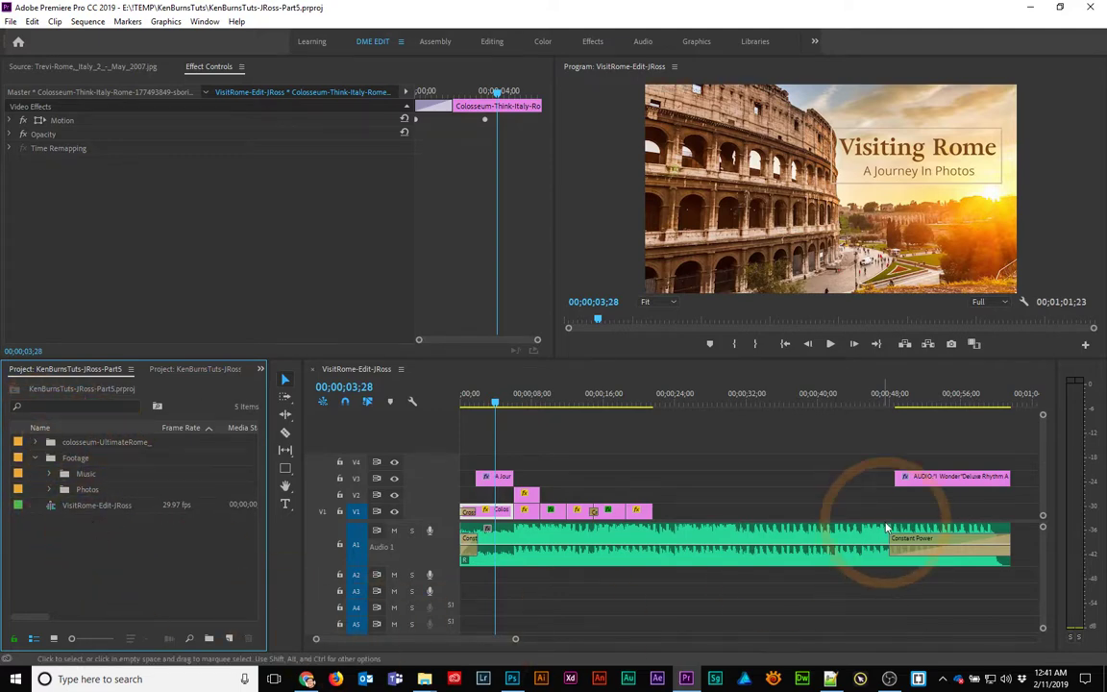
# - Preview the closing credits near the sequence's end and return the playhead to the opening title at 00;00;04;15
pyautogui.click(940, 396)
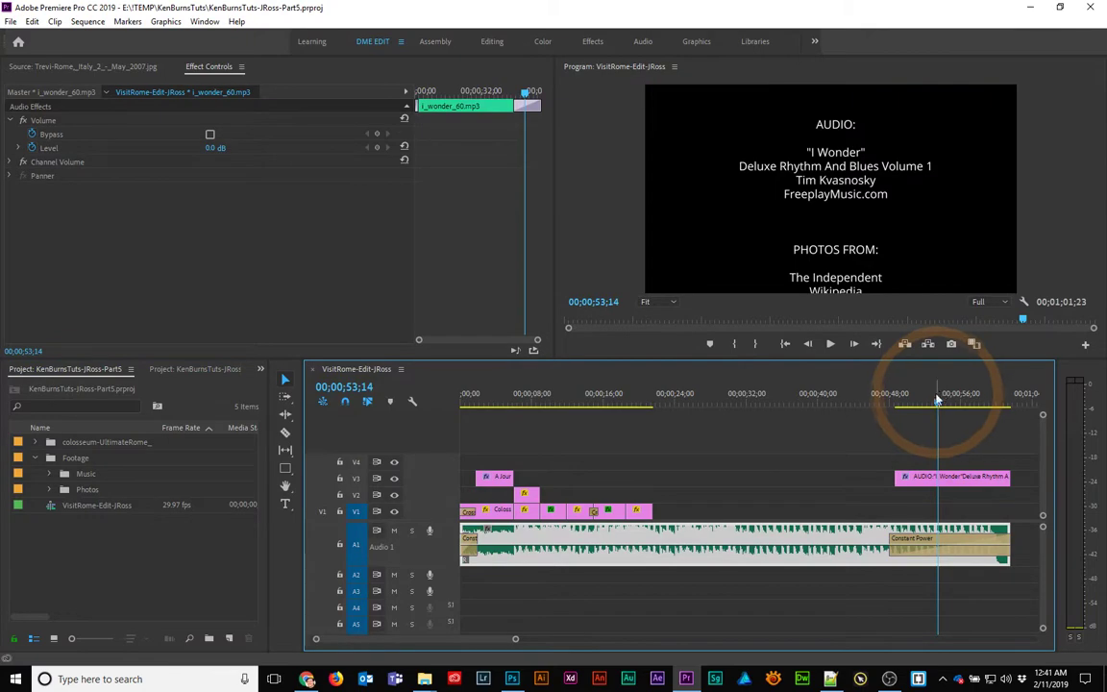
pyautogui.moveTo(938, 399); pyautogui.dragTo(502, 412)
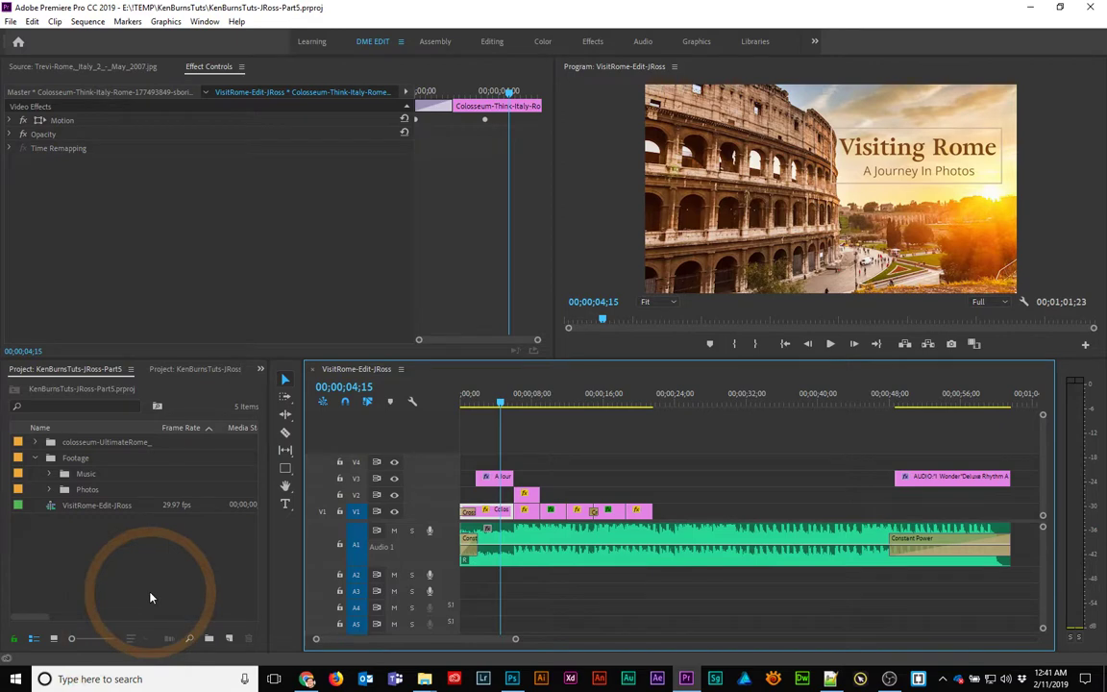
# - Open the media export settings for the Rome sequence
pyautogui.click(671, 481)
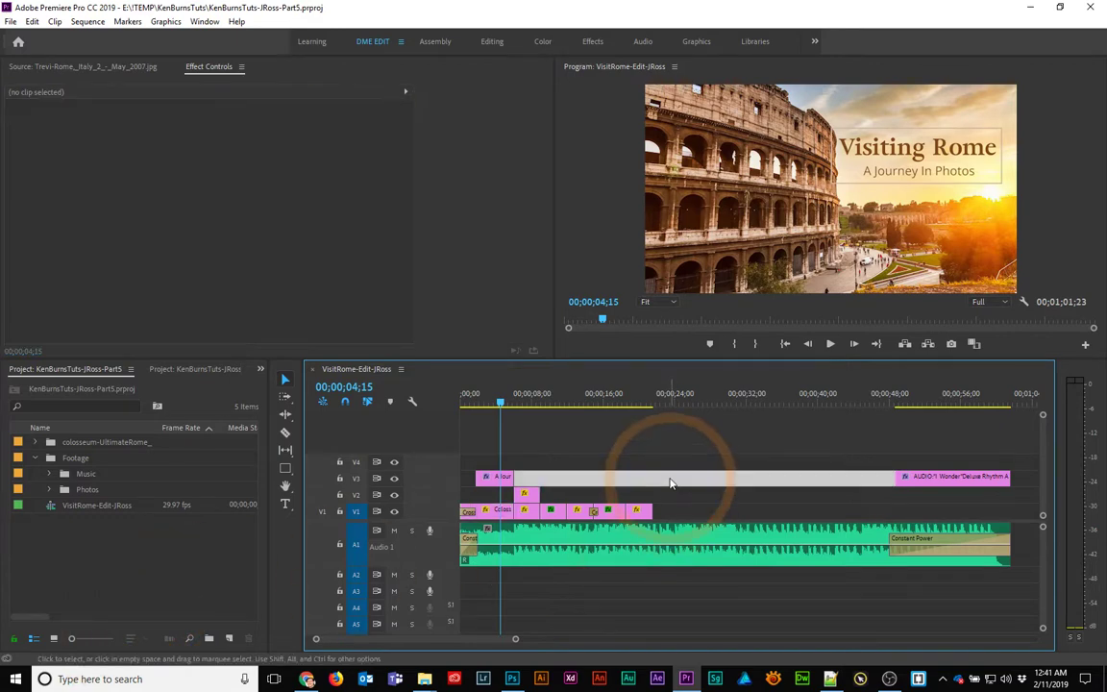
pyautogui.click(11, 21)
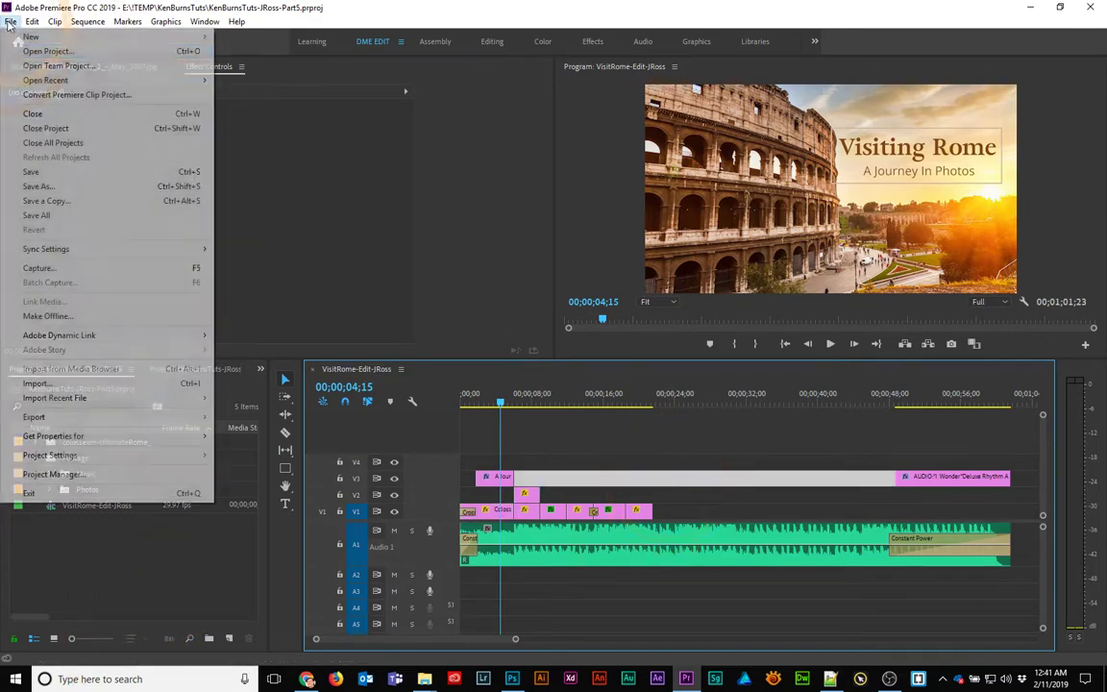
pyautogui.moveTo(63, 417)
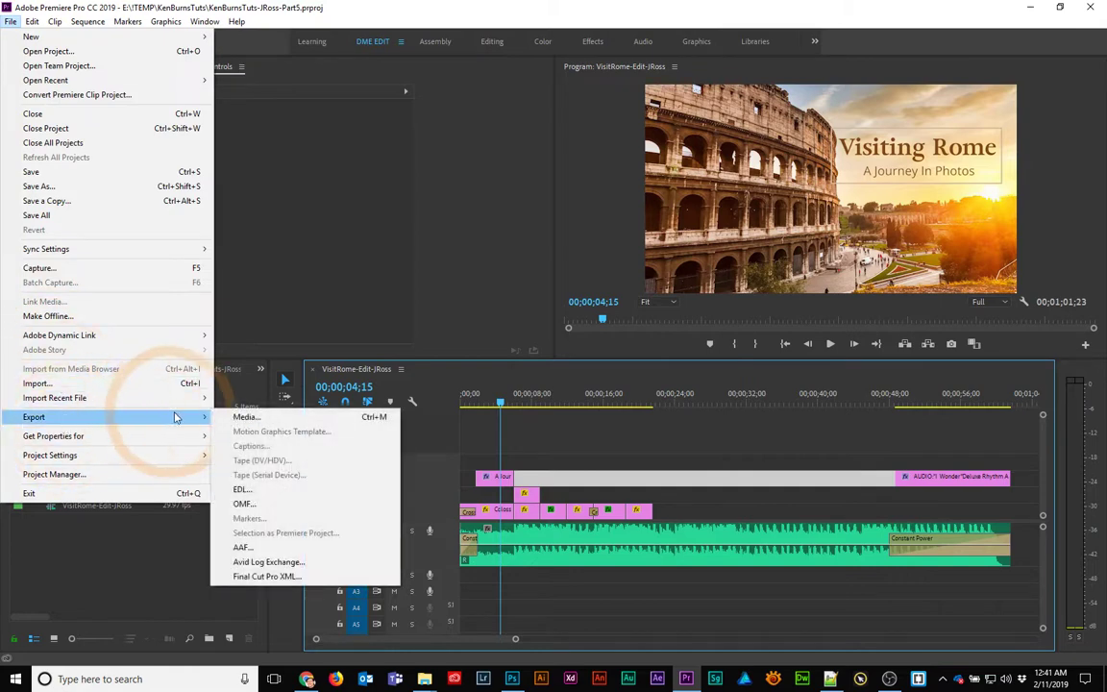
pyautogui.click(240, 417)
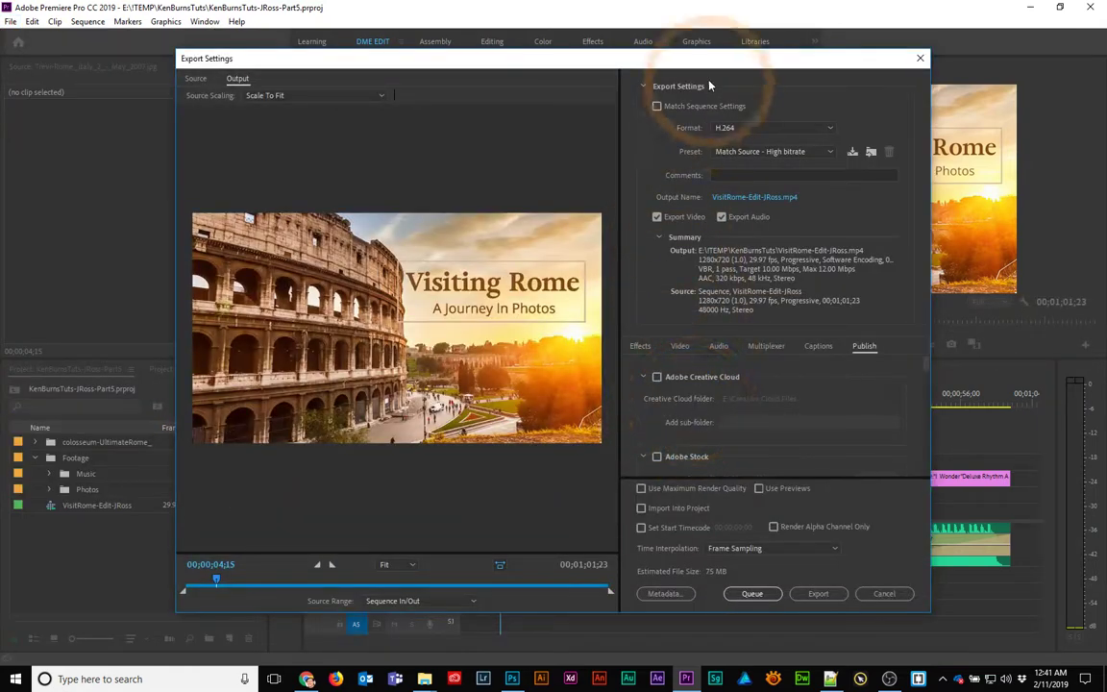
# - Try MPEG4 as the export format and check which presets it offers
pyautogui.click(749, 127)
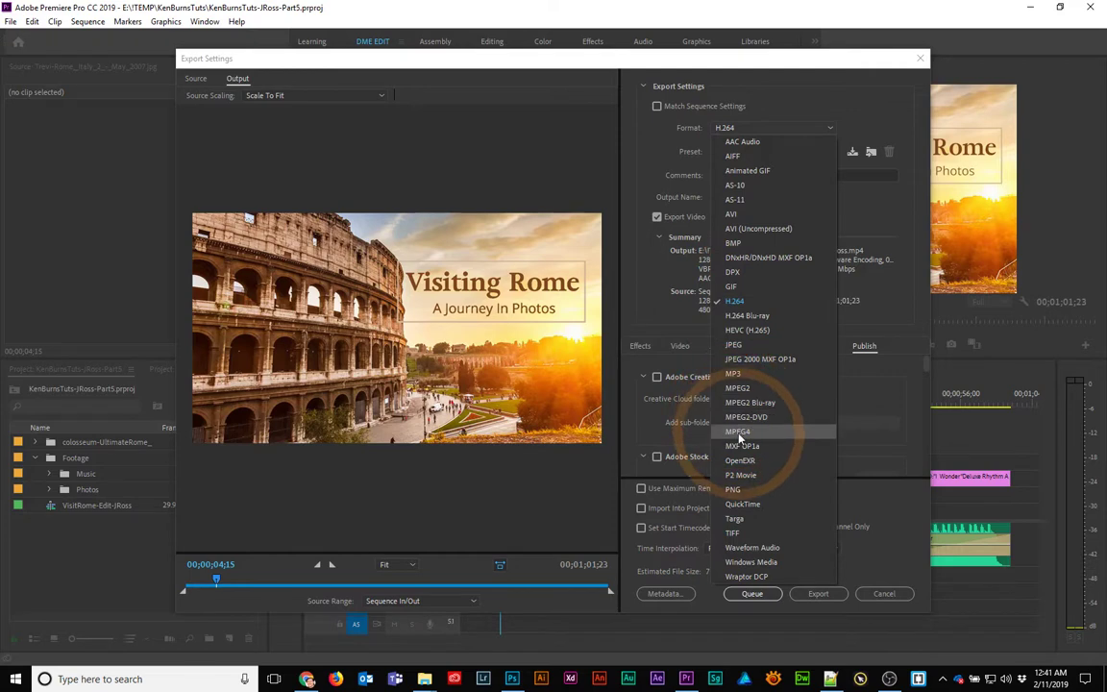
pyautogui.click(738, 434)
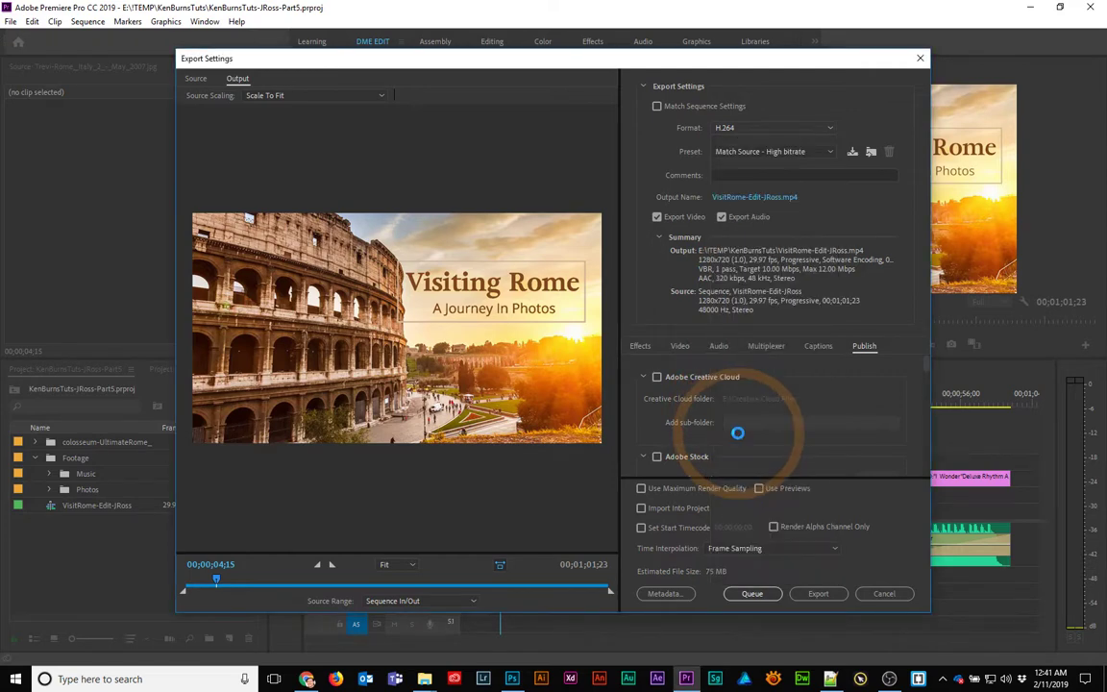
pyautogui.click(766, 152)
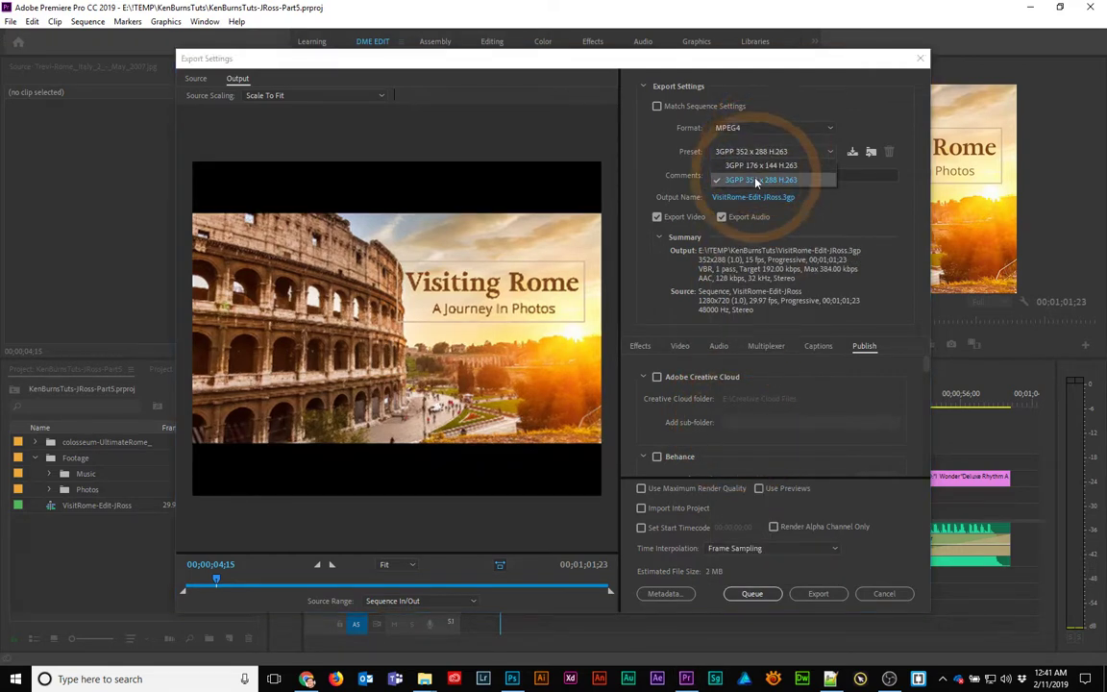
# - Set the export format to H.264 with the Match Source - Medium bitrate preset
pyautogui.click(766, 130)
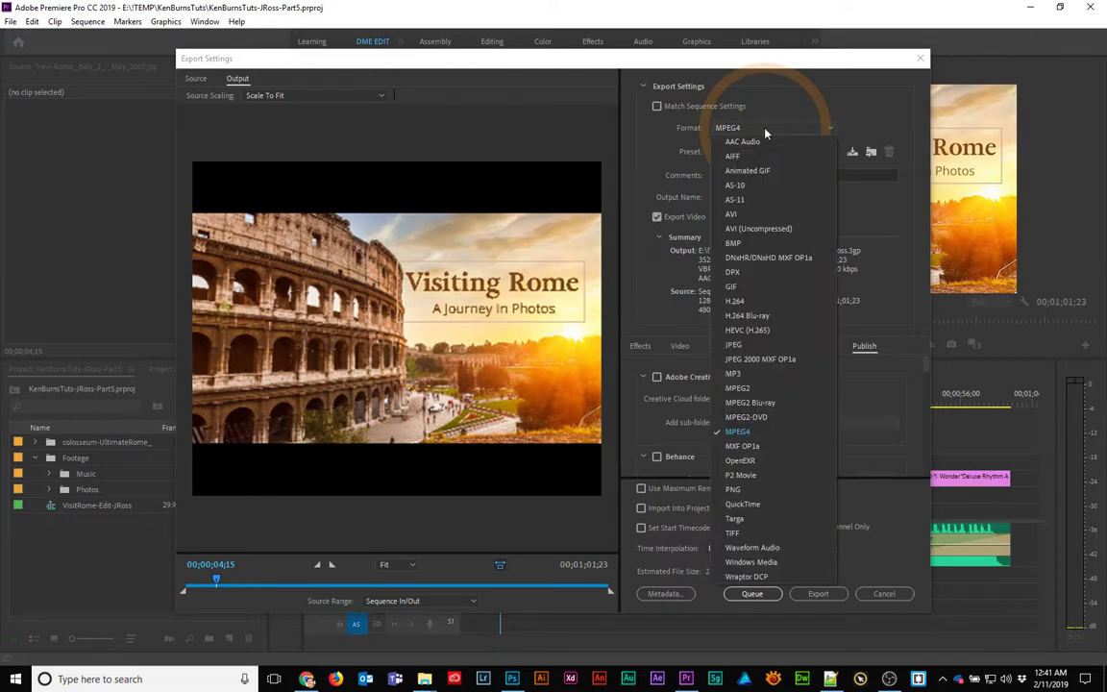
pyautogui.click(736, 301)
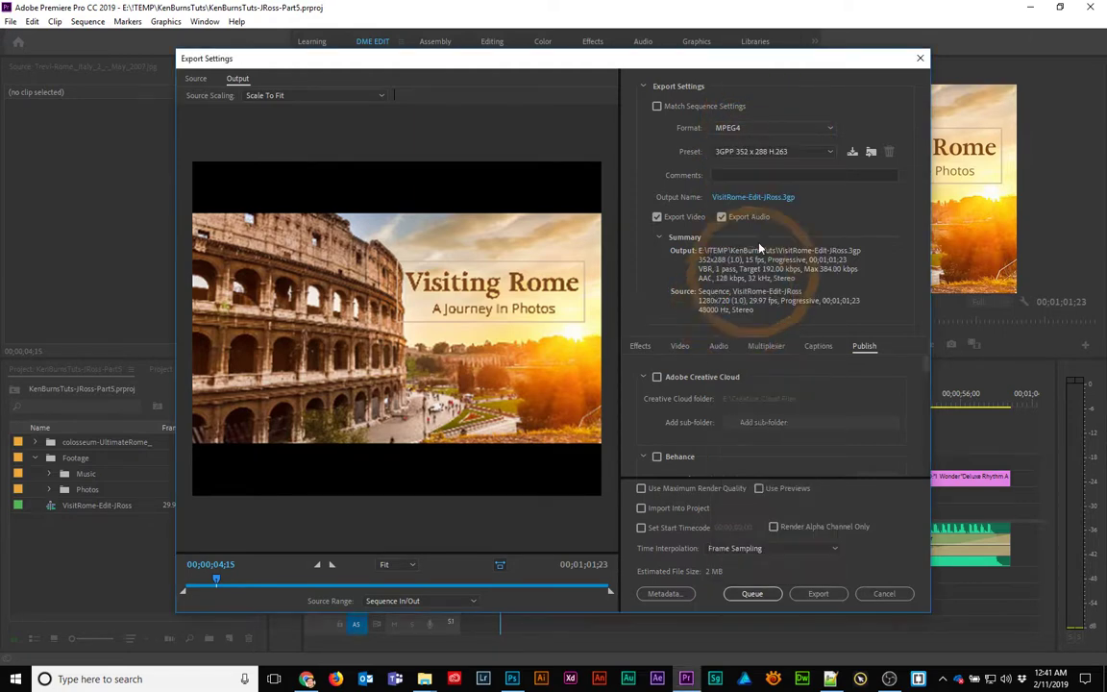
pyautogui.click(749, 152)
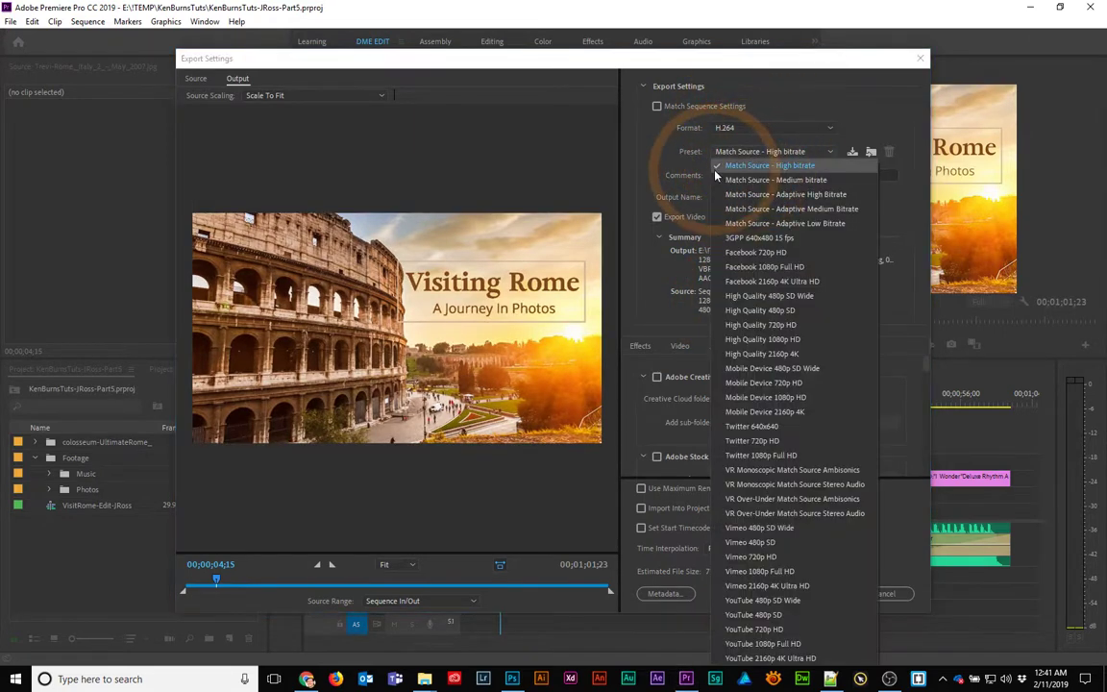
pyautogui.click(756, 180)
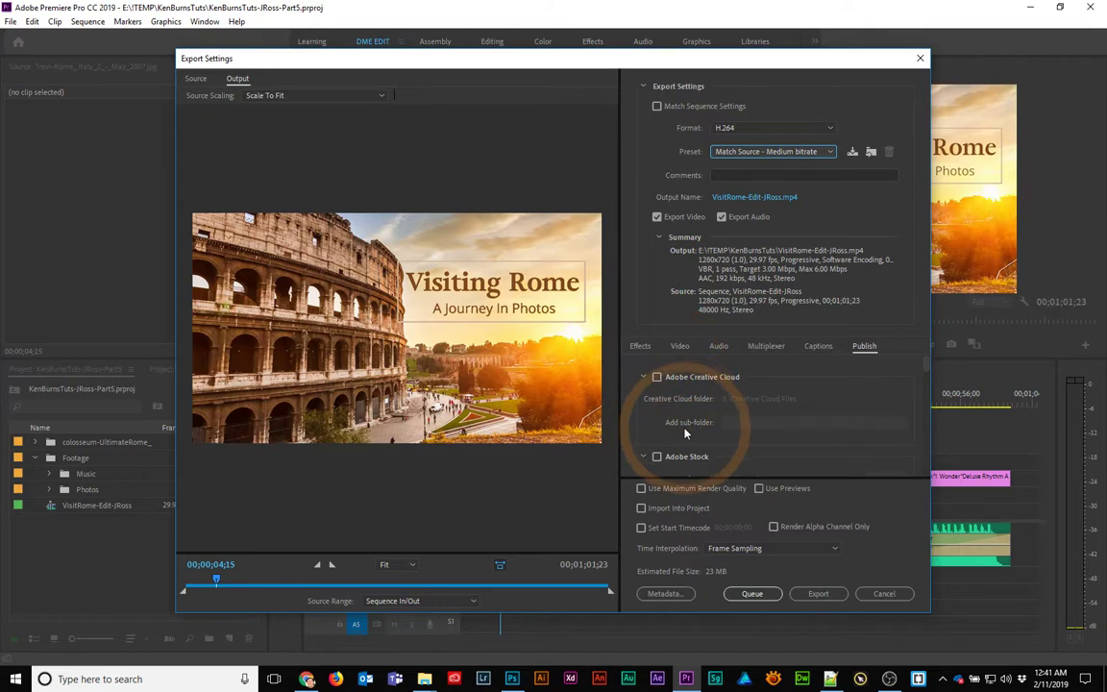
# - Enable a Lumetri look for the export and try SL CLEAN FUJI B and SL CLEAN KODAK B
pyautogui.click(639, 346)
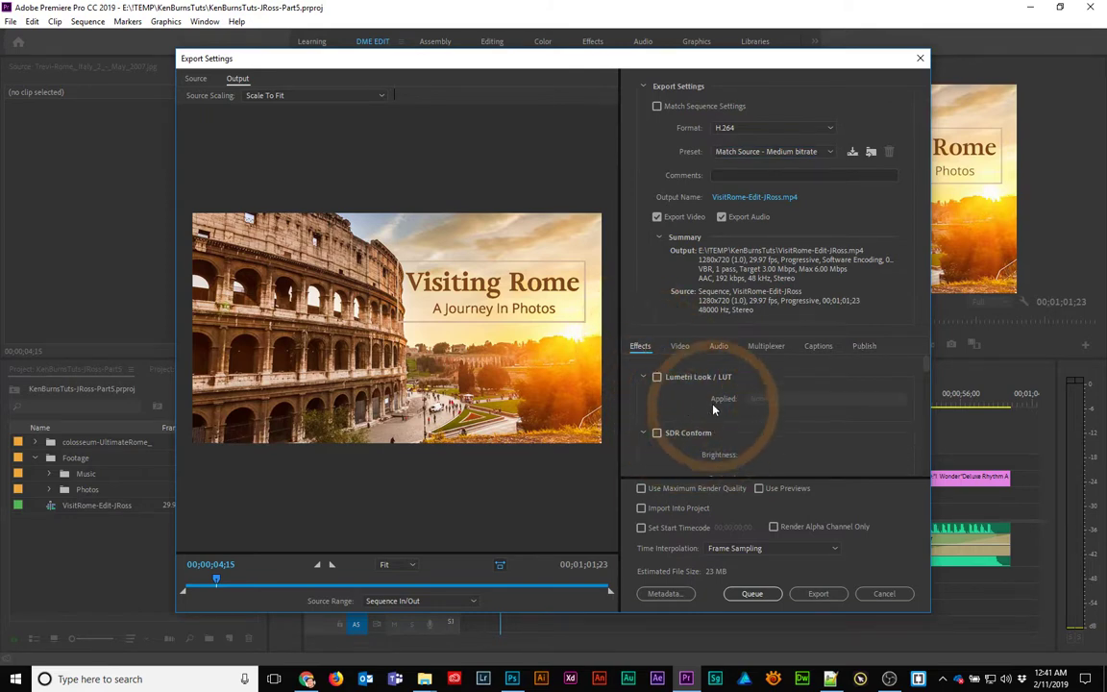
pyautogui.click(657, 378)
pyautogui.click(759, 399)
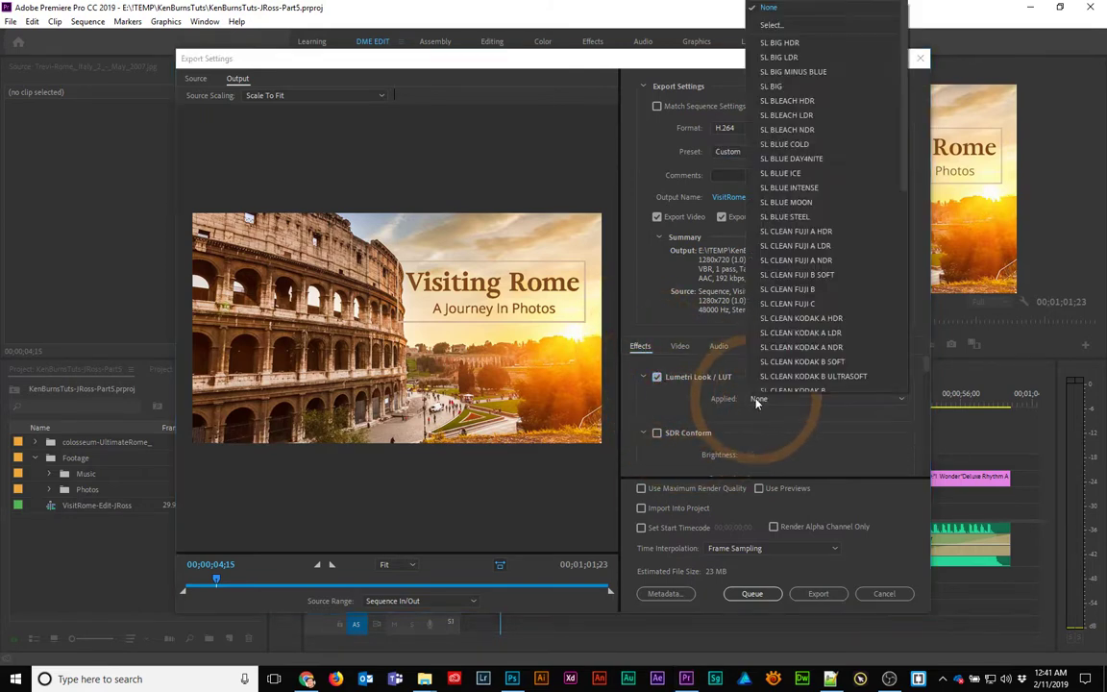
pyautogui.click(783, 289)
pyautogui.click(803, 398)
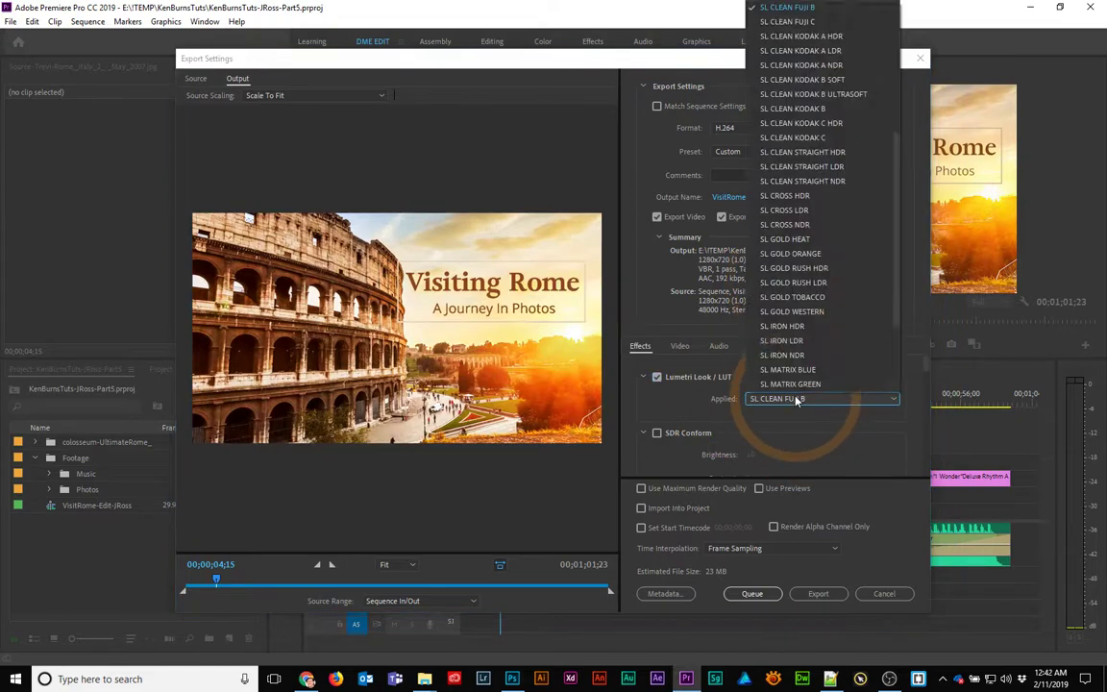
pyautogui.click(793, 116)
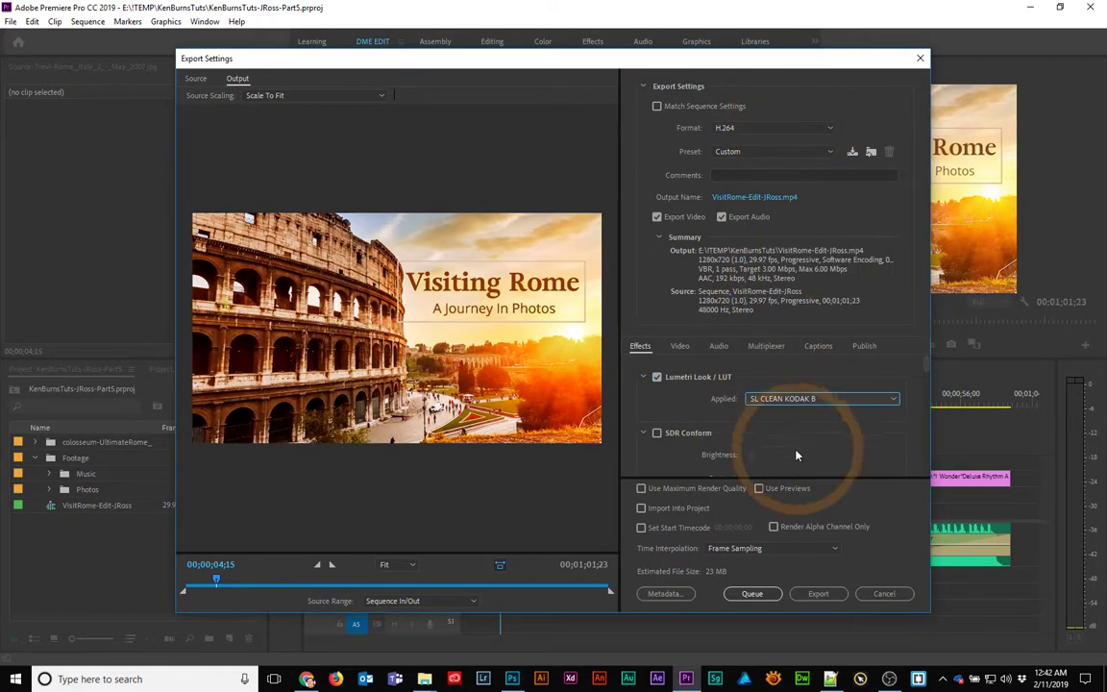
# - Try the SL MATRIX GREEN look, preview it on another photo, and turn the Lumetri look off
pyautogui.click(811, 398)
pyautogui.click(791, 281)
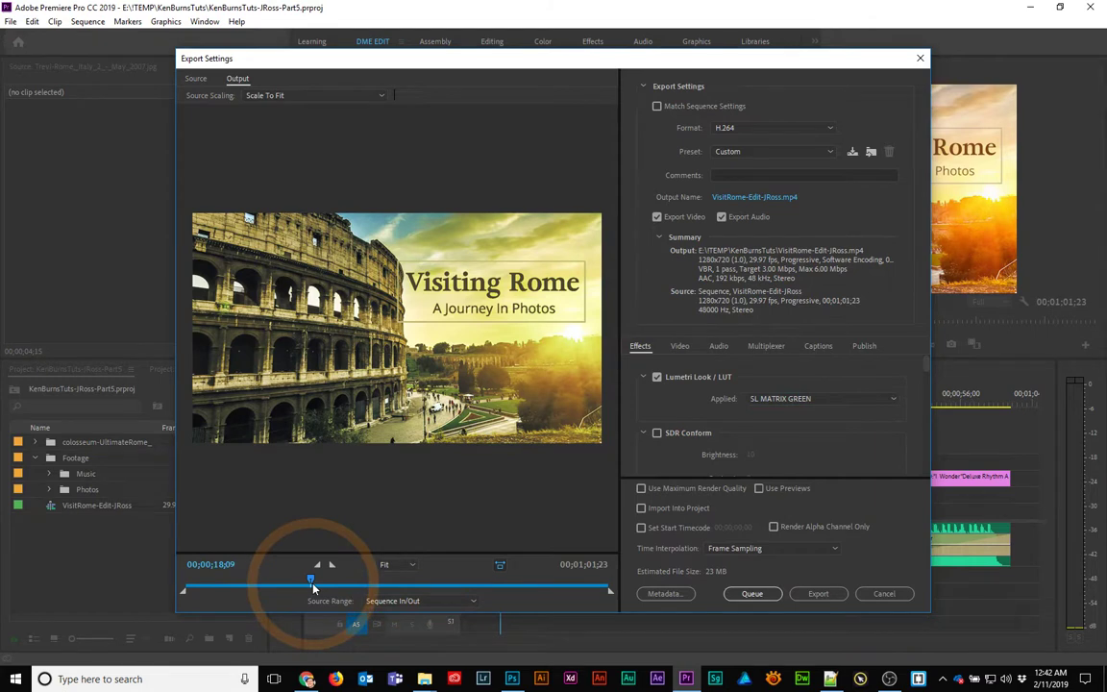
pyautogui.moveTo(312, 584); pyautogui.dragTo(236, 584)
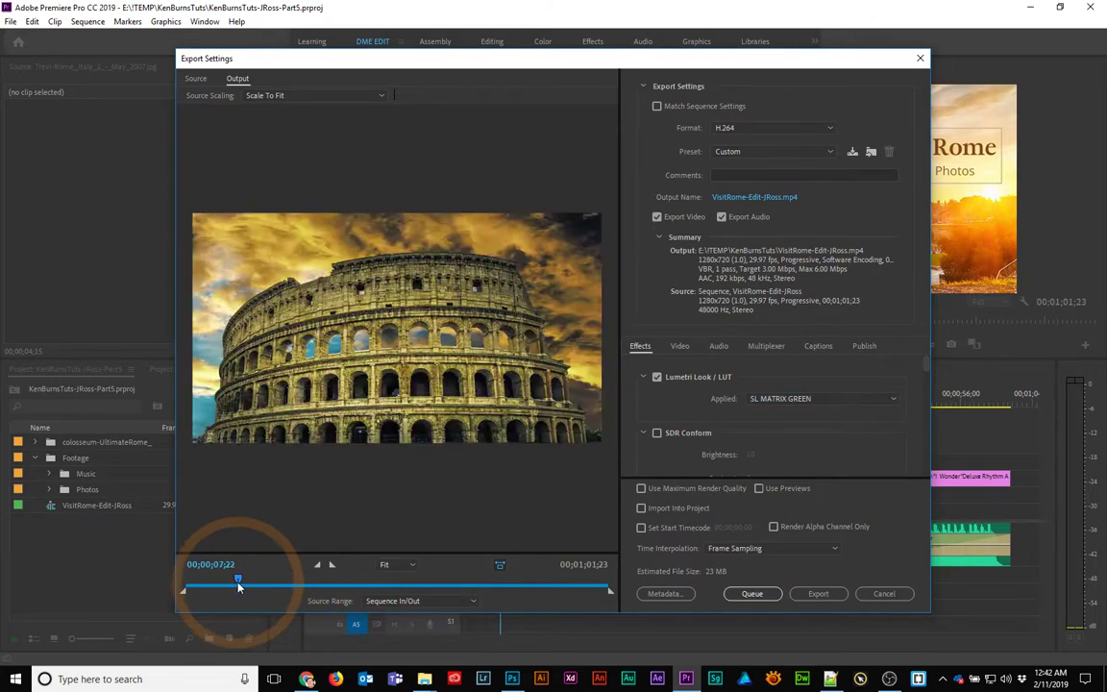
pyautogui.click(657, 378)
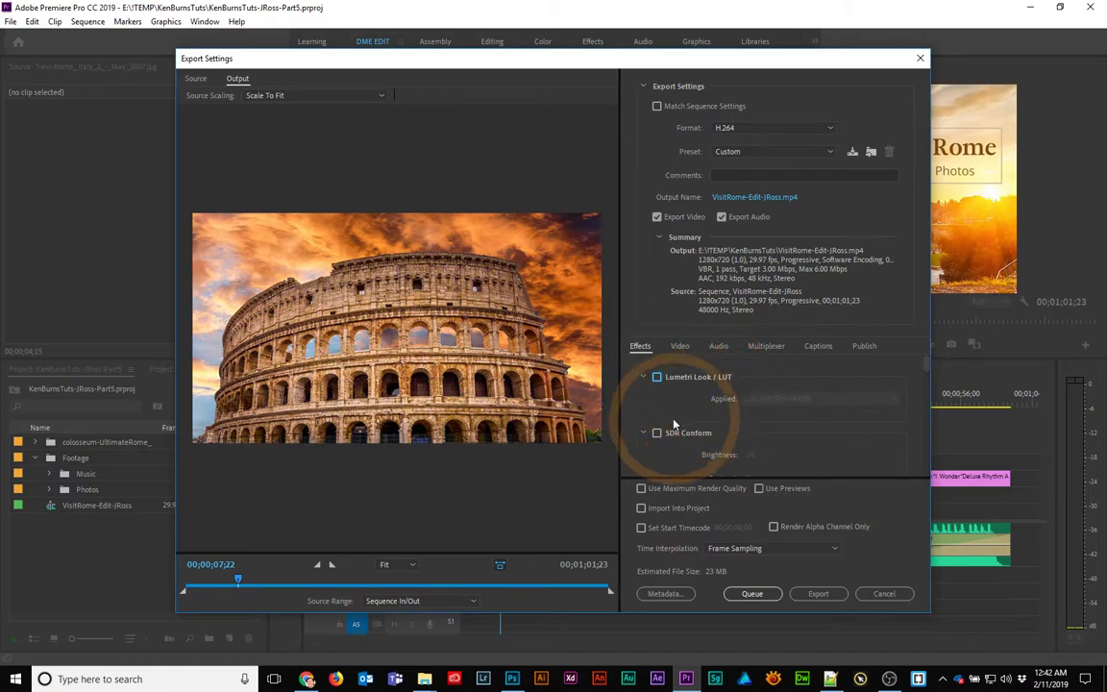
# - Examine the remaining export effects down to Loudness Normalization and open the export's video settings
pyautogui.scroll(-5, 653, 436)
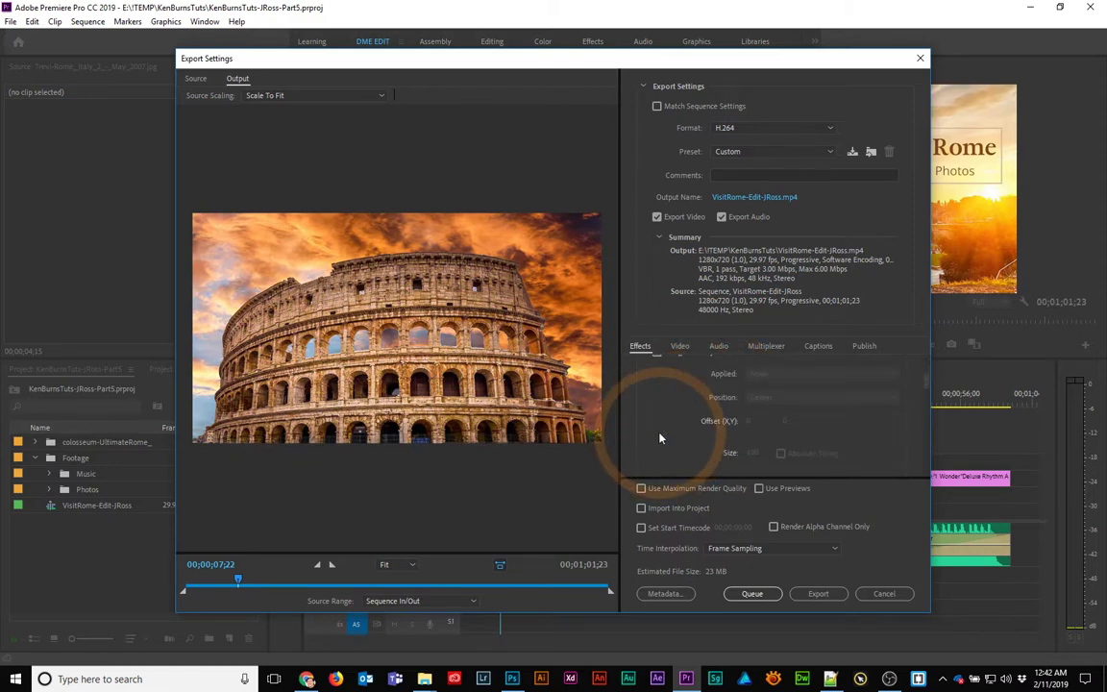
pyautogui.scroll(-5, 659, 438)
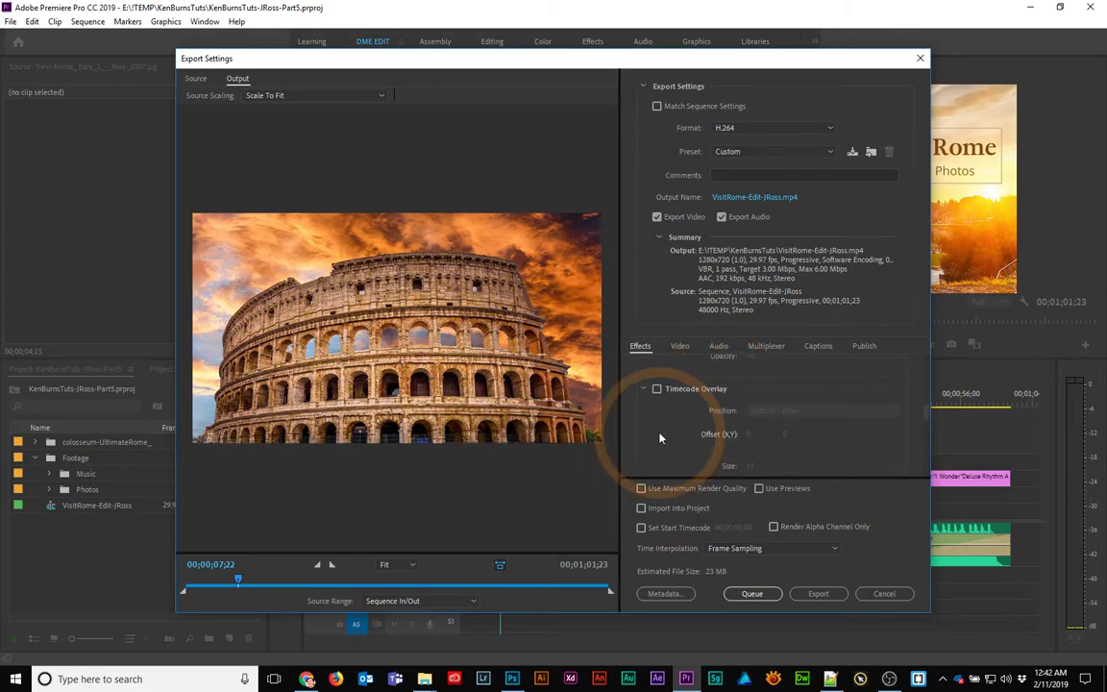
pyautogui.scroll(-5, 659, 438)
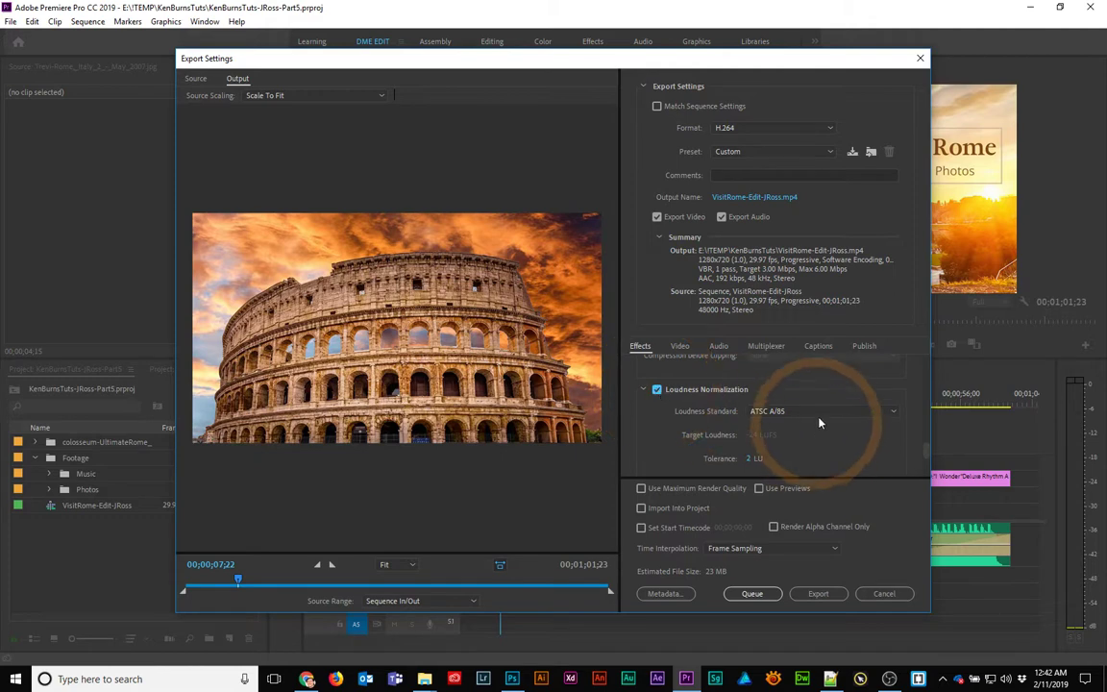
pyautogui.click(679, 345)
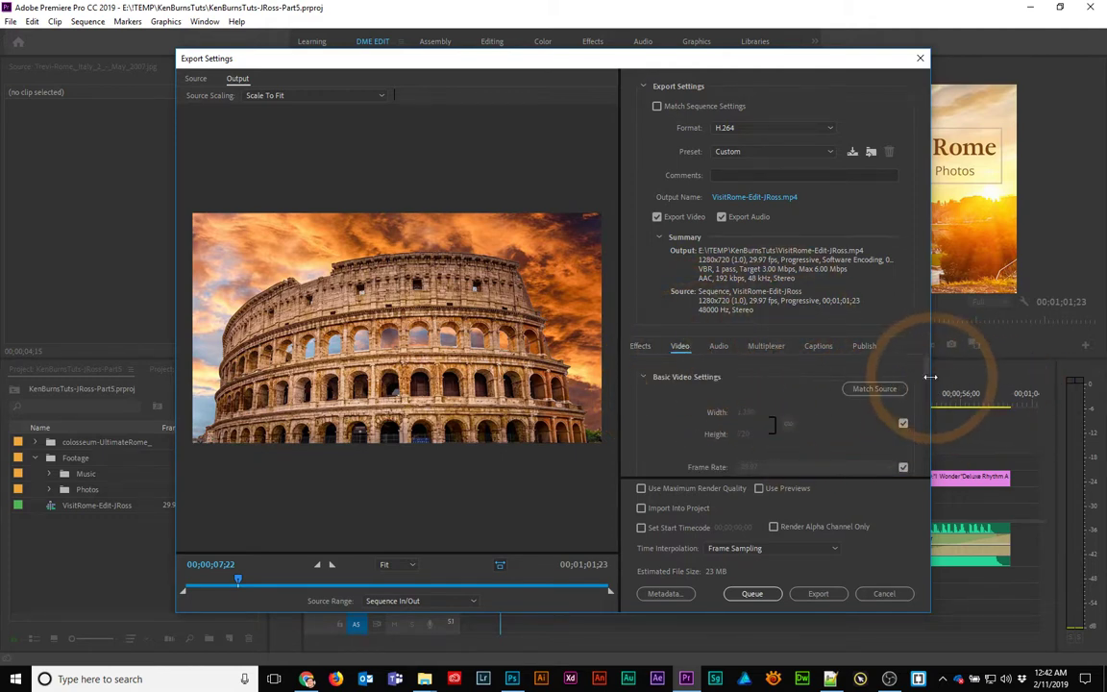
# - Examine the export's video bitrate settings and its audio settings, including the available audio bitrates, leaving 192 kbps selected
pyautogui.moveTo(928, 375); pyautogui.dragTo(929, 450)
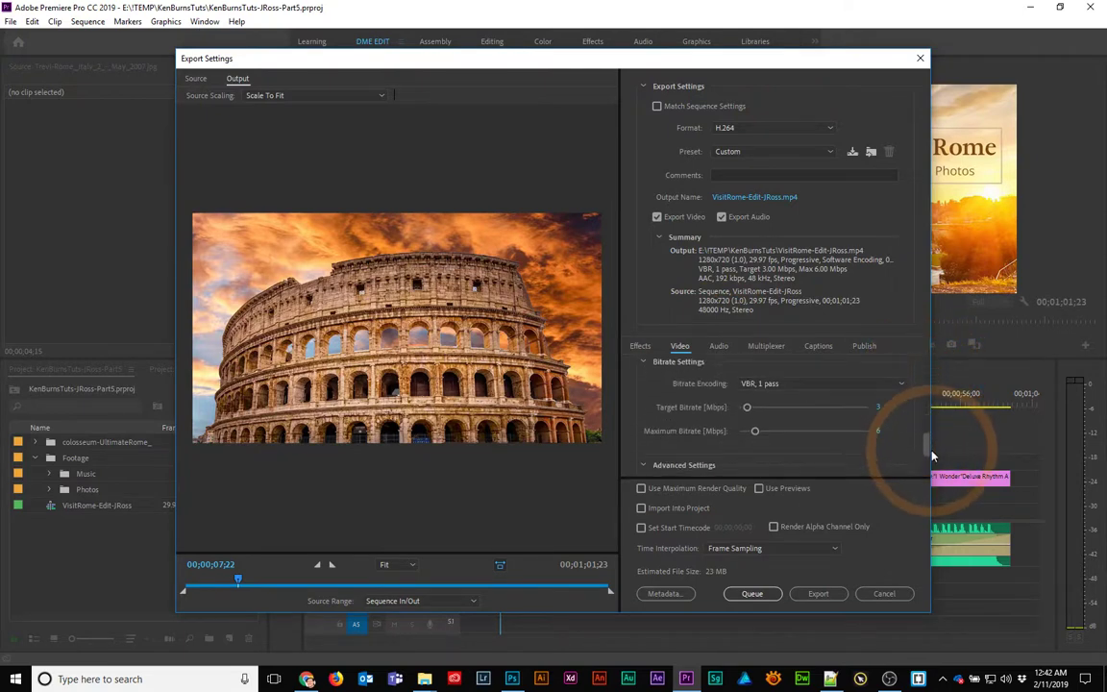
pyautogui.click(718, 346)
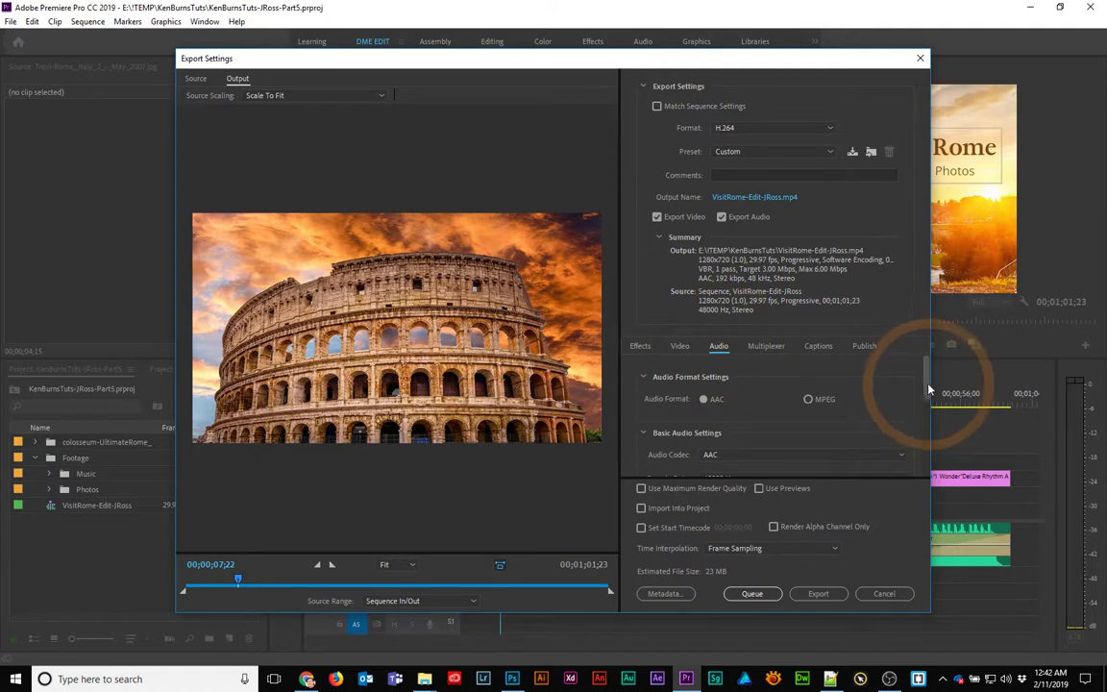
pyautogui.moveTo(926, 383); pyautogui.dragTo(923, 458)
pyautogui.click(769, 414)
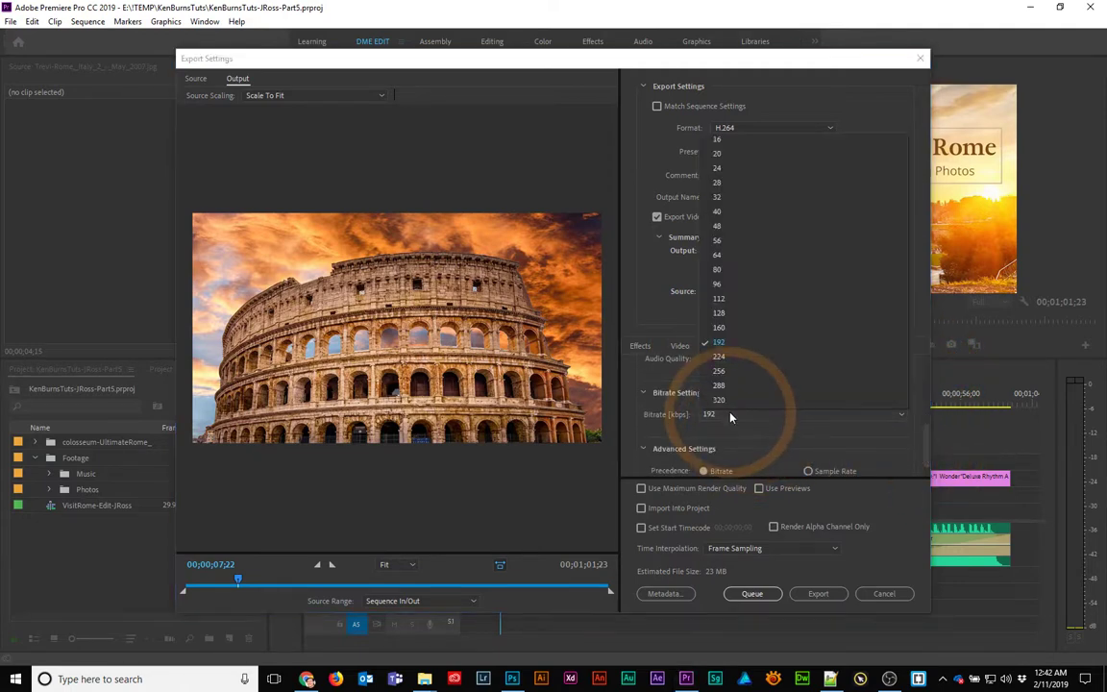
pyautogui.click(727, 347)
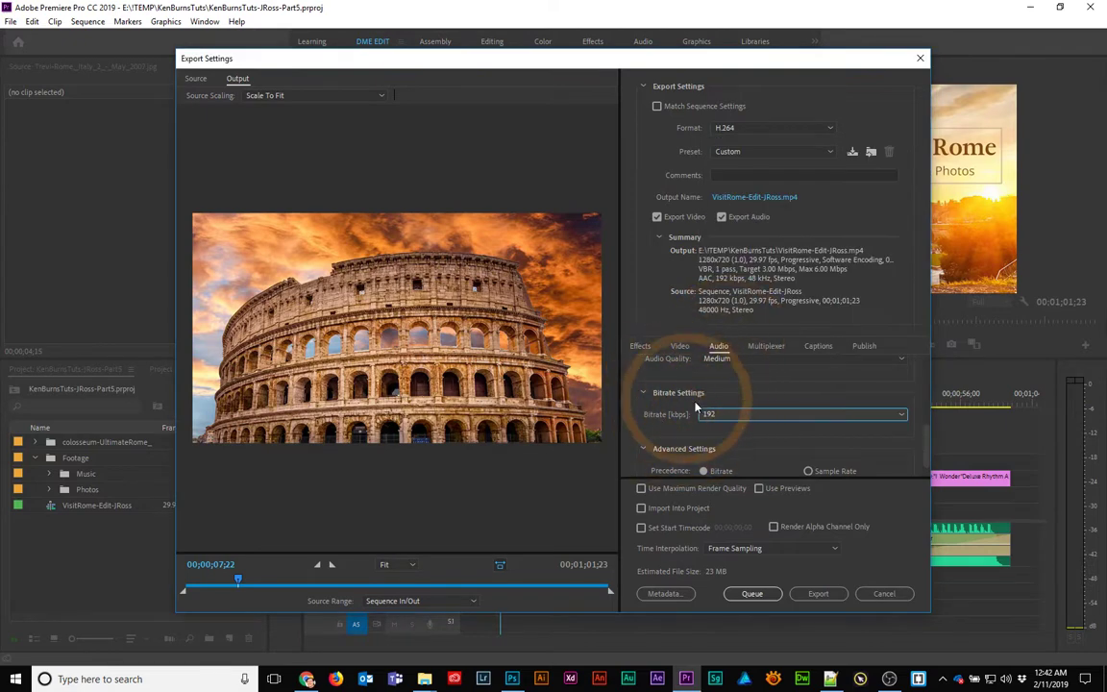
# - Examine the export's multiplexer choices, leaving MP4 selected, and view the caption settings
pyautogui.click(776, 348)
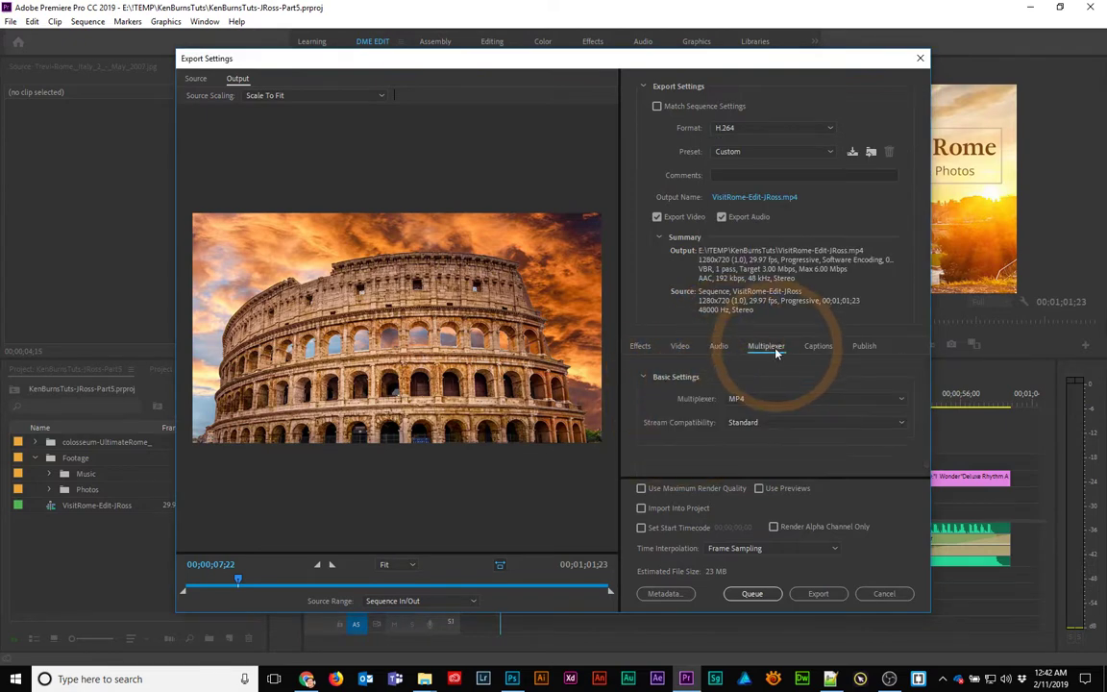
pyautogui.click(737, 399)
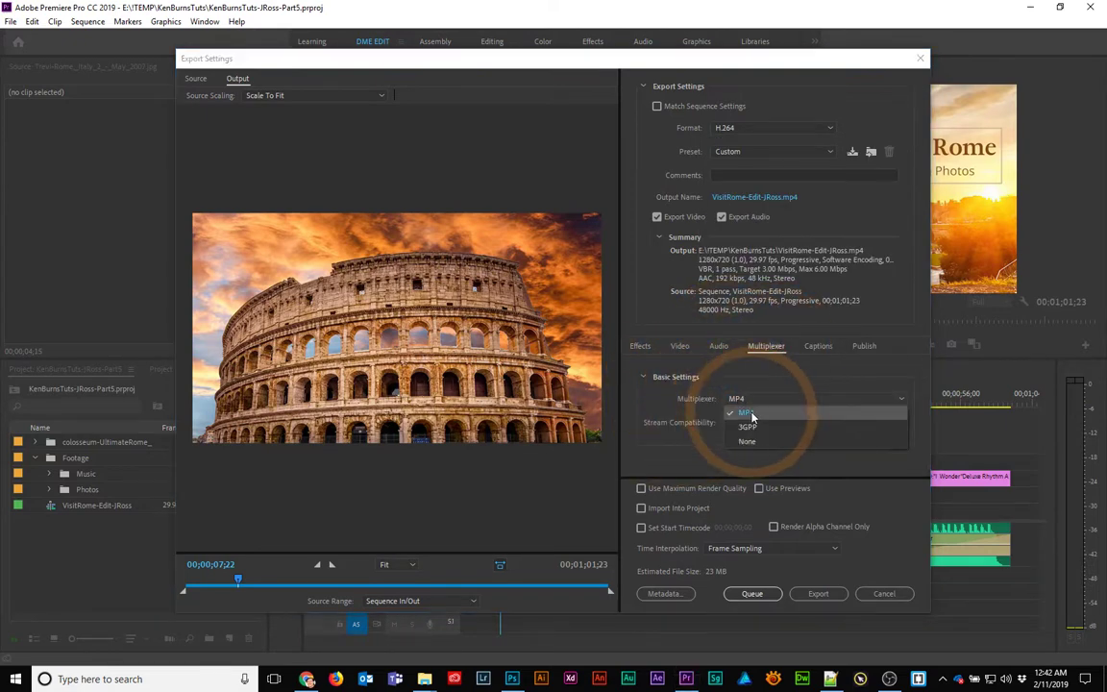
pyautogui.click(750, 398)
pyautogui.click(818, 347)
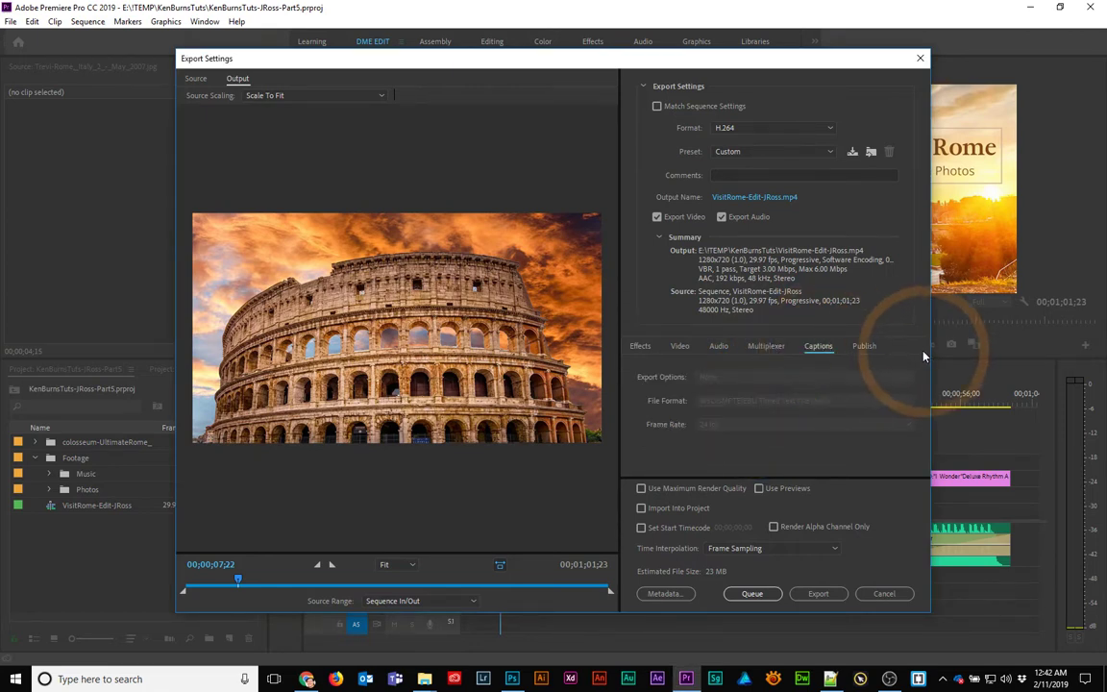
# - View the publishing destinations for the export, moving the Export Settings dialog up and making it taller to show more of them
pyautogui.click(869, 347)
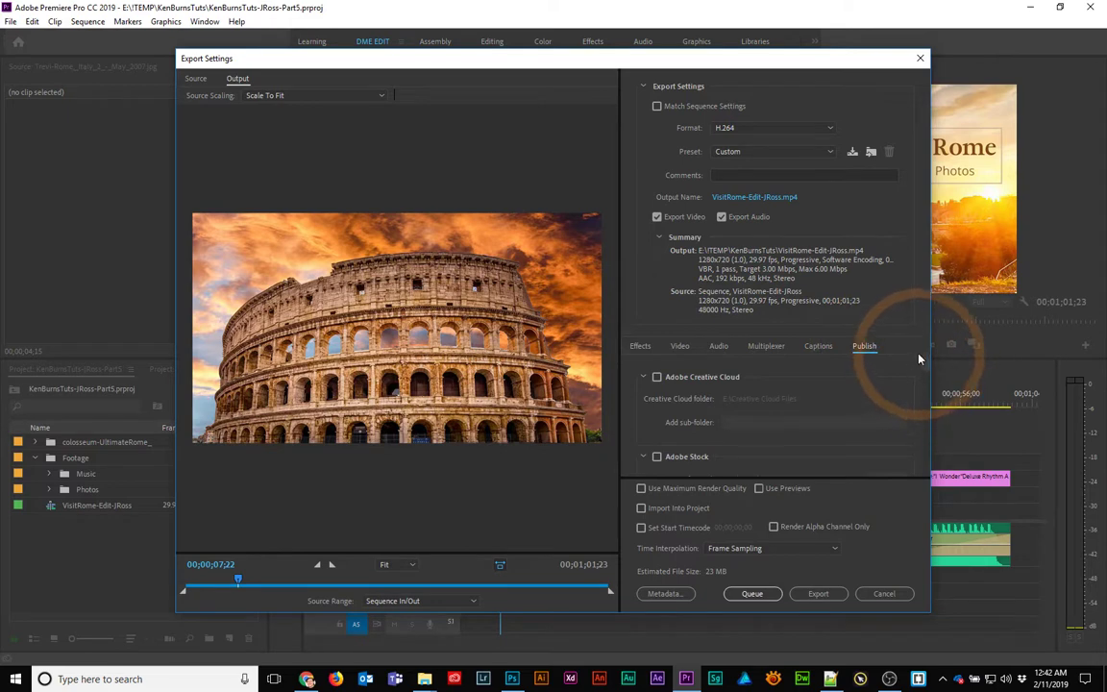
pyautogui.moveTo(828, 65); pyautogui.dragTo(828, 41)
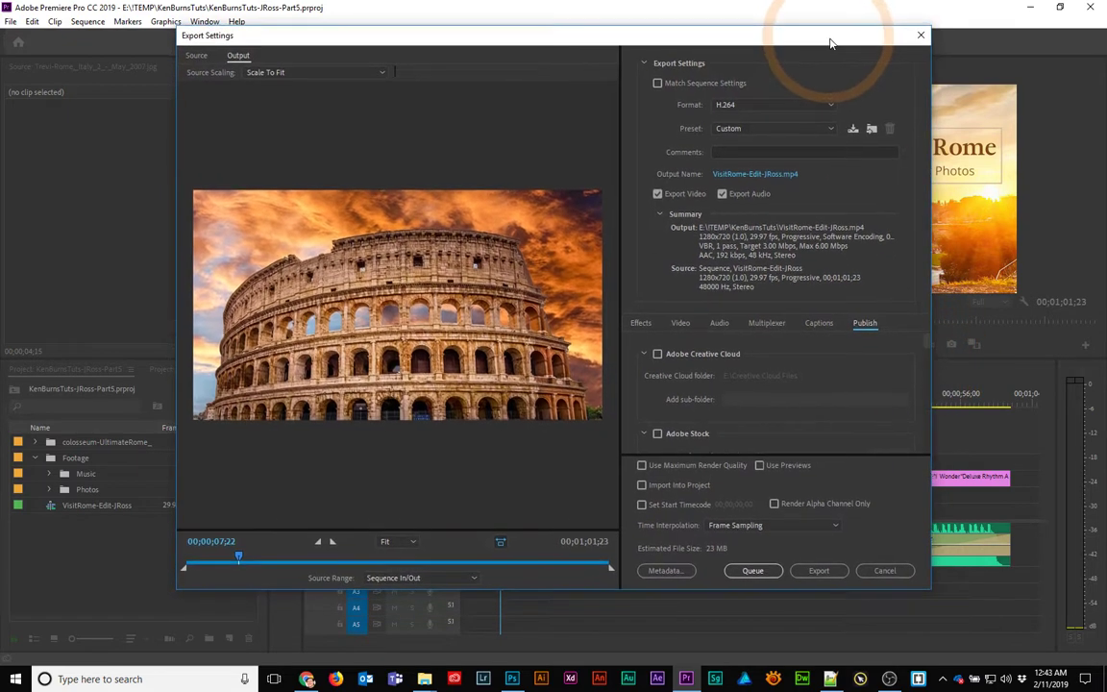
pyautogui.moveTo(914, 647); pyautogui.dragTo(914, 649)
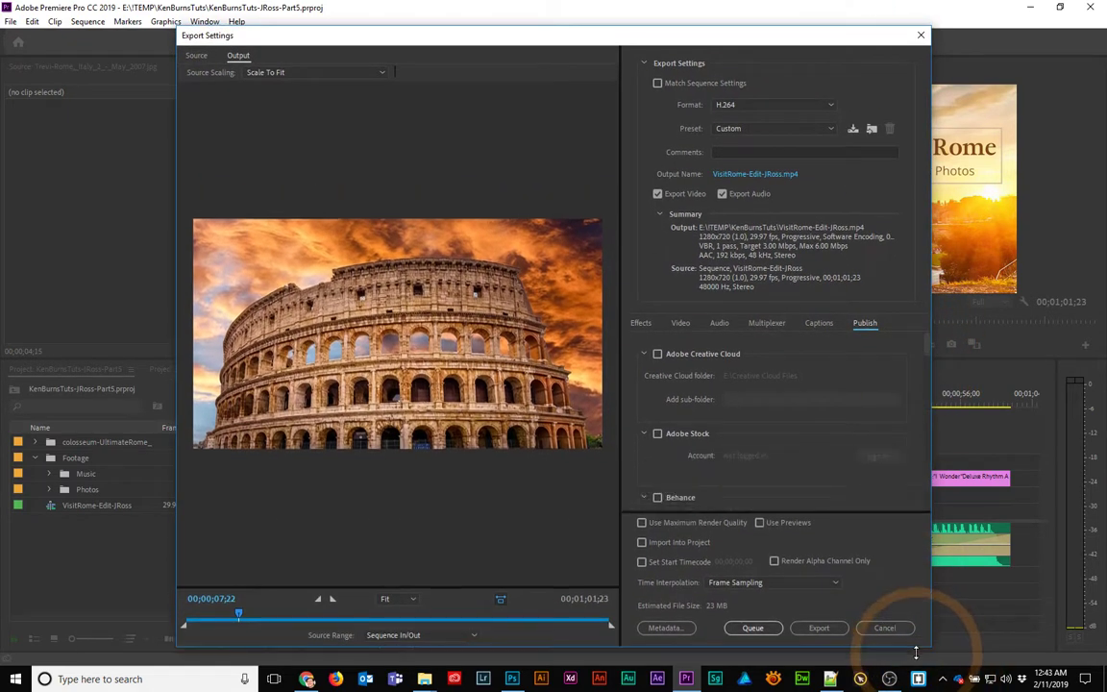
pyautogui.moveTo(927, 348)
pyautogui.mouseDown()
pyautogui.moveTo(929, 500)
pyautogui.moveTo(928, 348)
pyautogui.mouseUp()
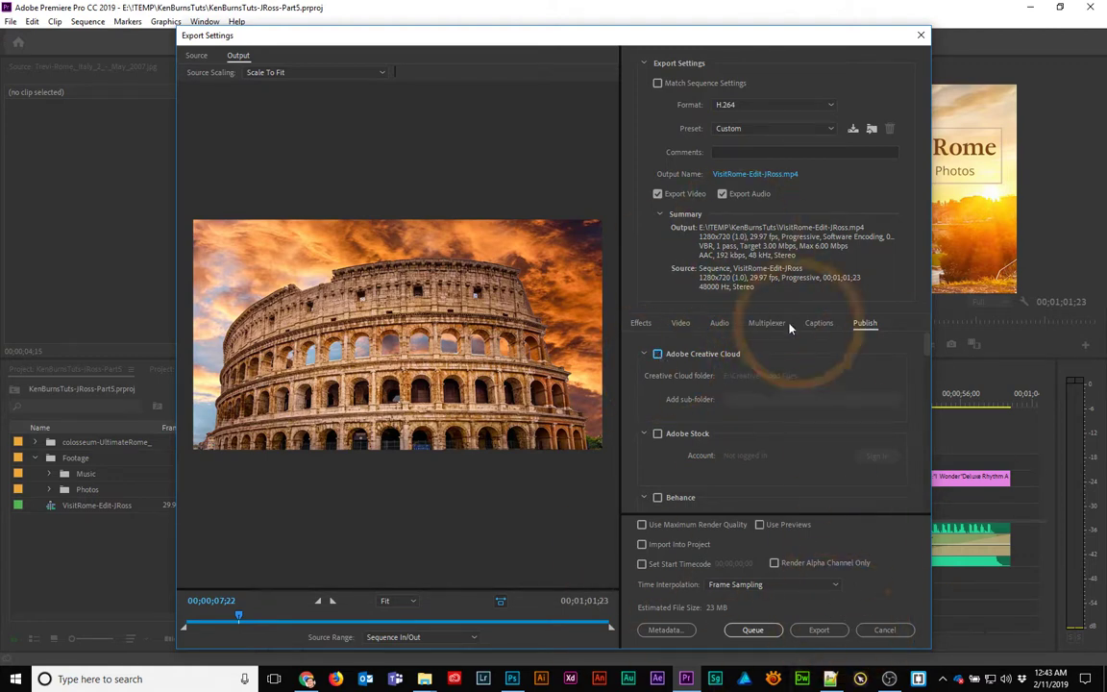
# - Save the output as an MP4 in the KenBurnsTuts folder under the suggested file name and start the export
pyautogui.click(758, 175)
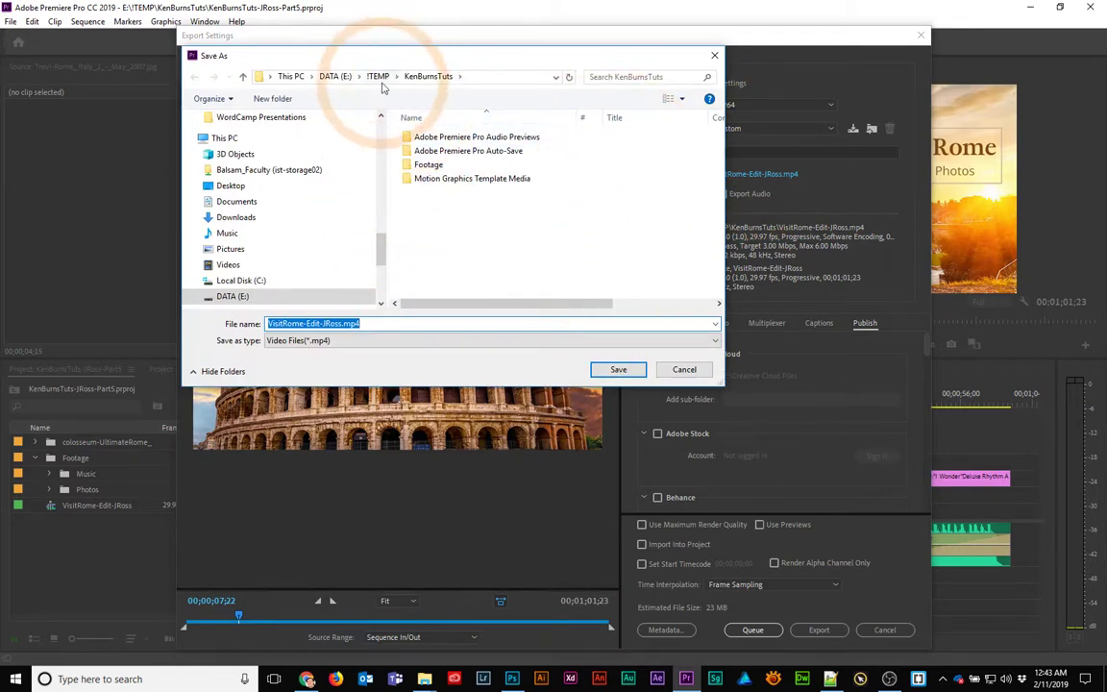
pyautogui.click(425, 75)
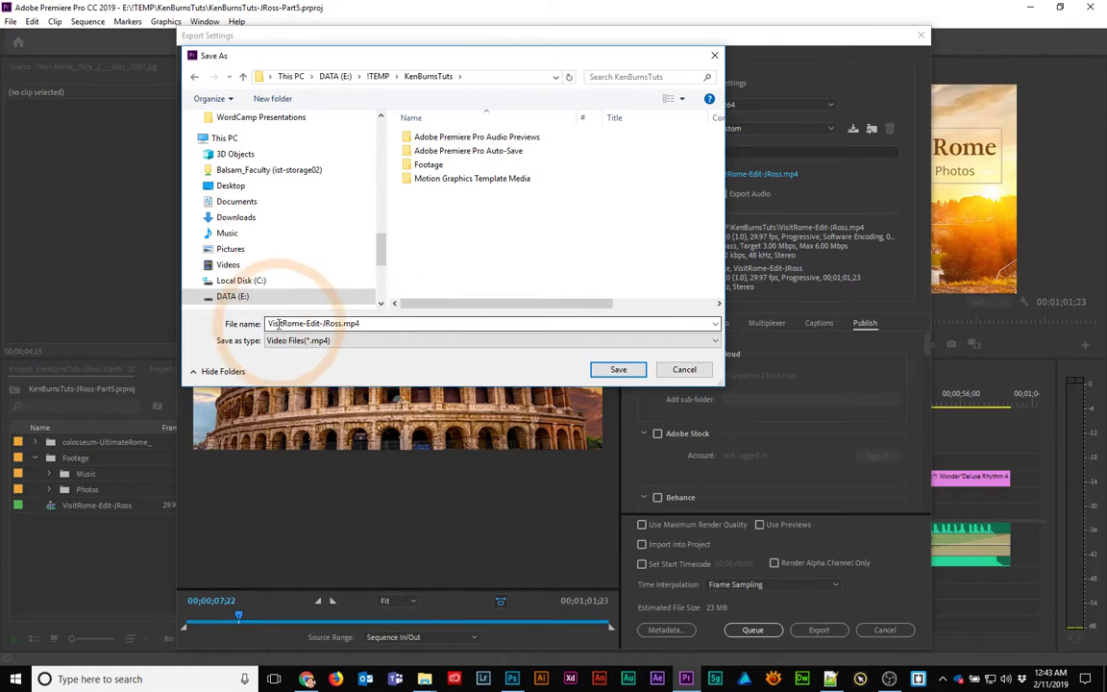
pyautogui.moveTo(270, 324); pyautogui.dragTo(408, 321)
pyautogui.click(617, 371)
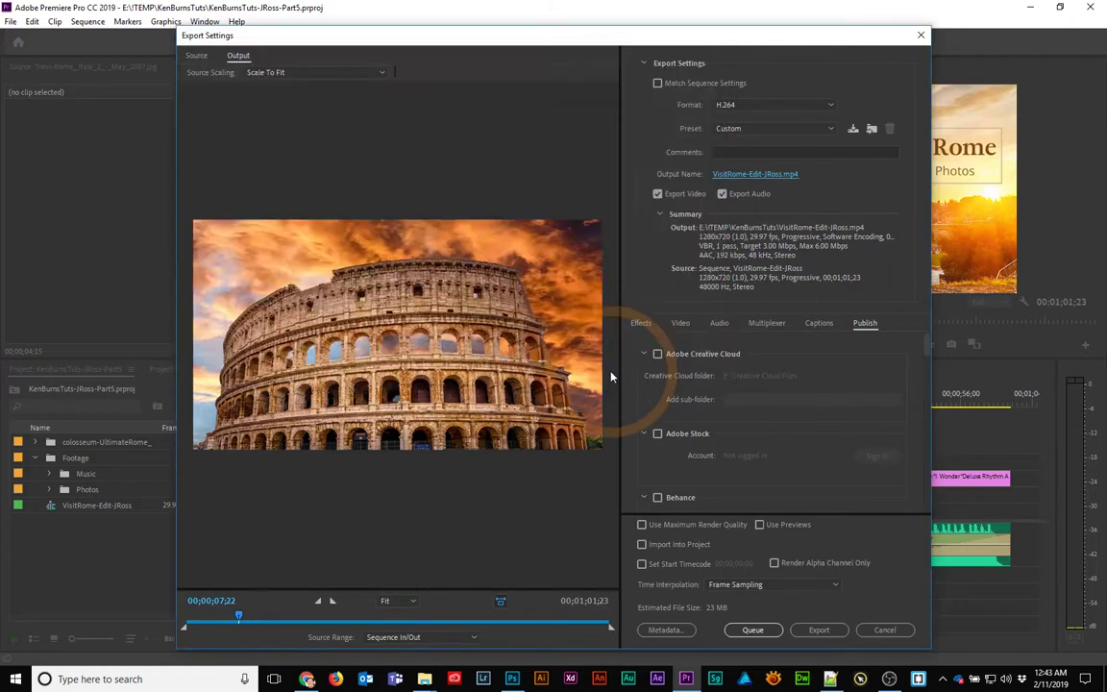
pyautogui.click(816, 630)
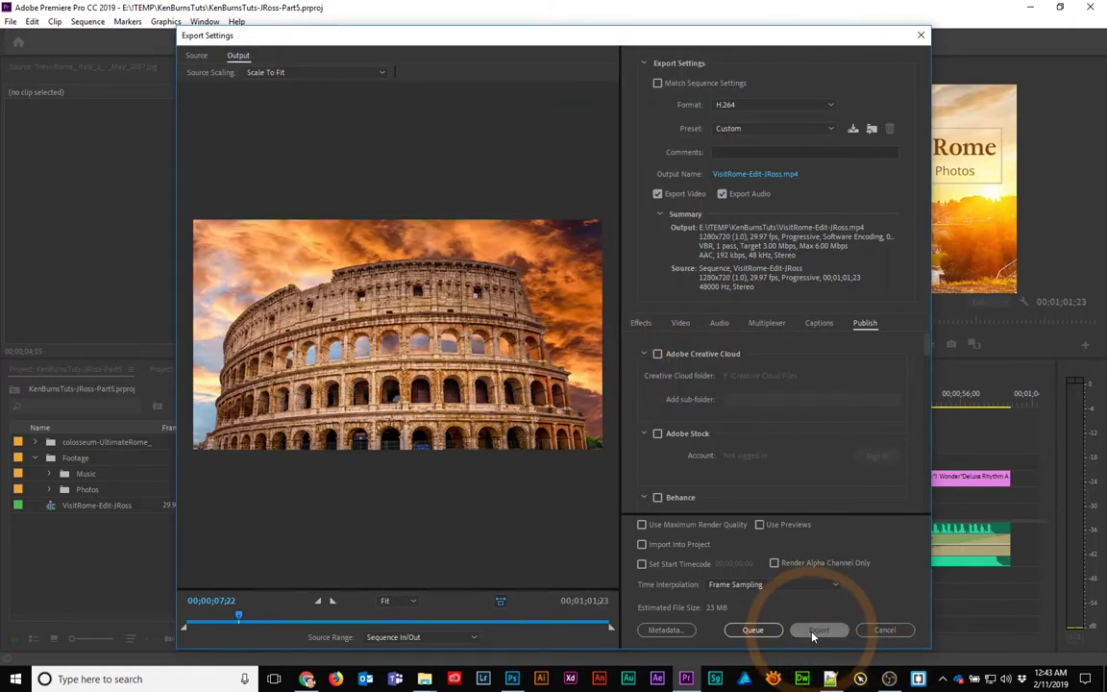